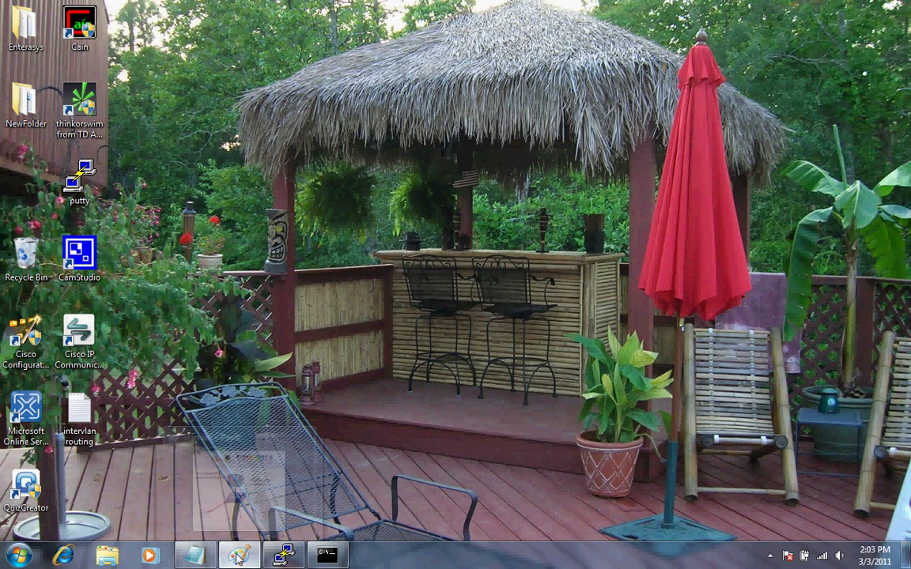
Open the vlan lab diagram in Paint and examine the router, the switch and the VLAN port labels.
left_click(238, 559)
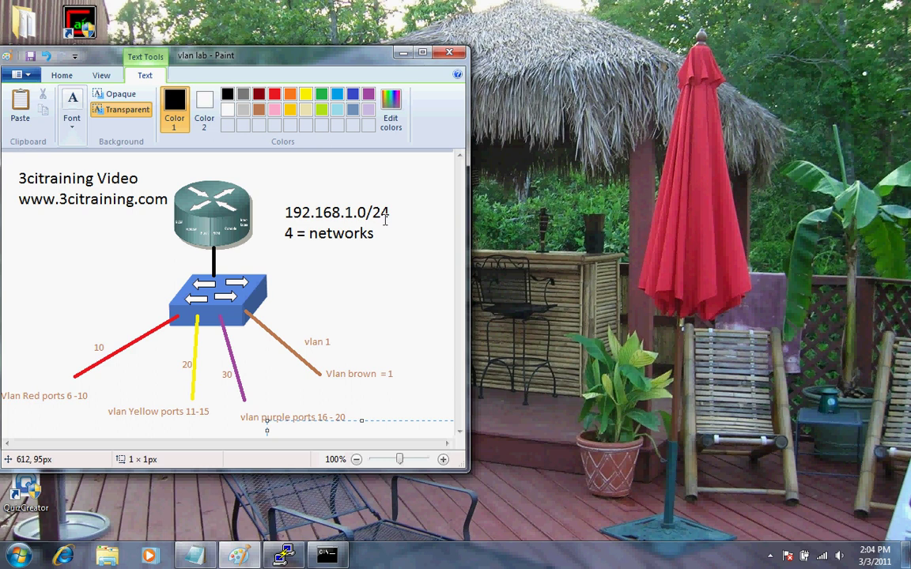
left_click(390, 287)
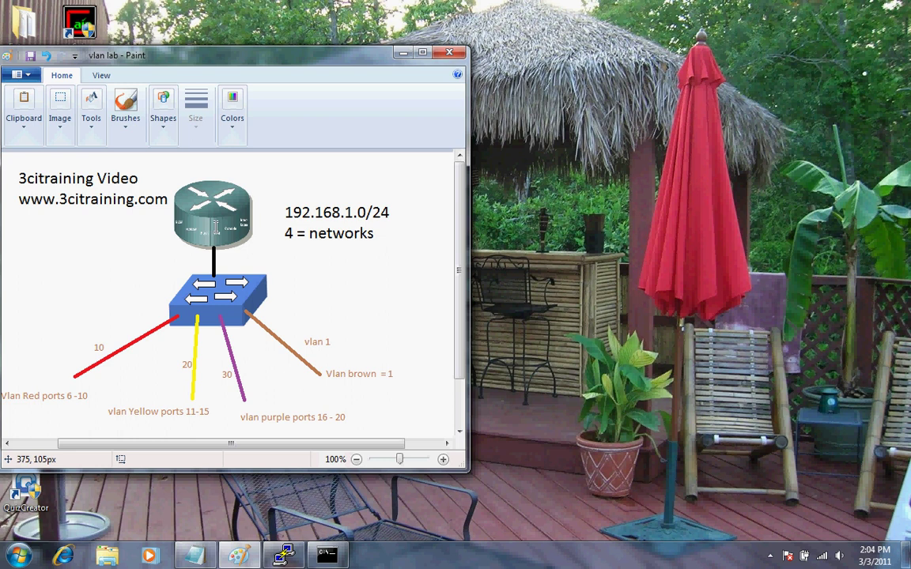
left_click_drag(229, 404, 247, 400)
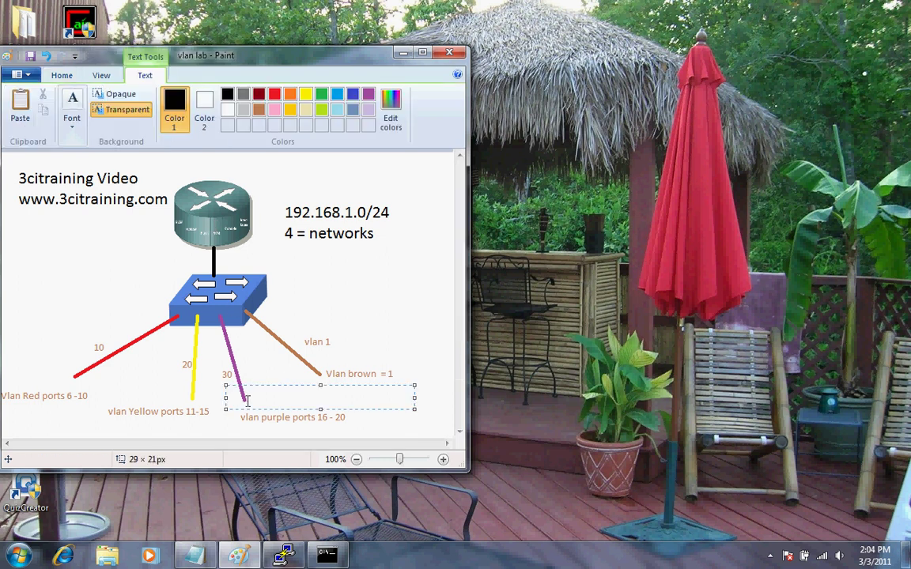
left_click(361, 321)
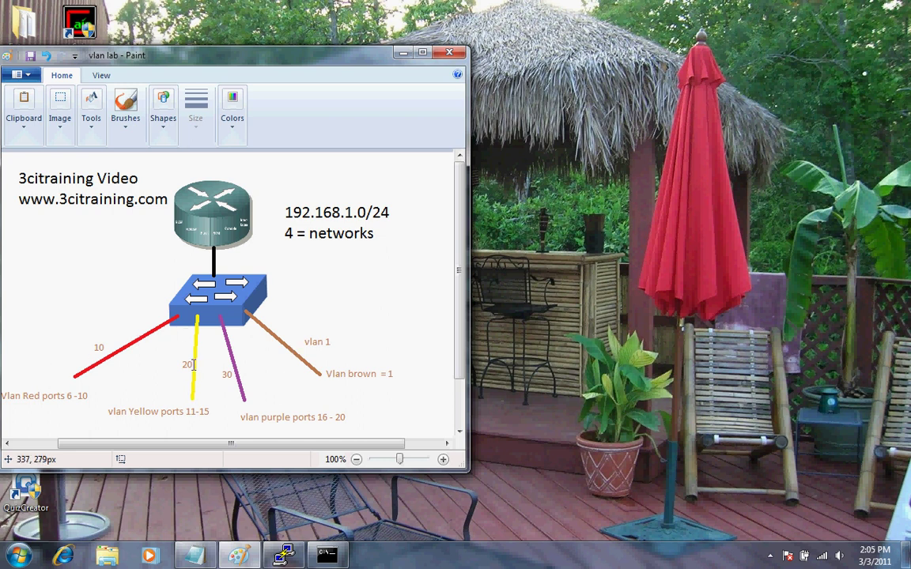
left_click_drag(217, 375, 235, 376)
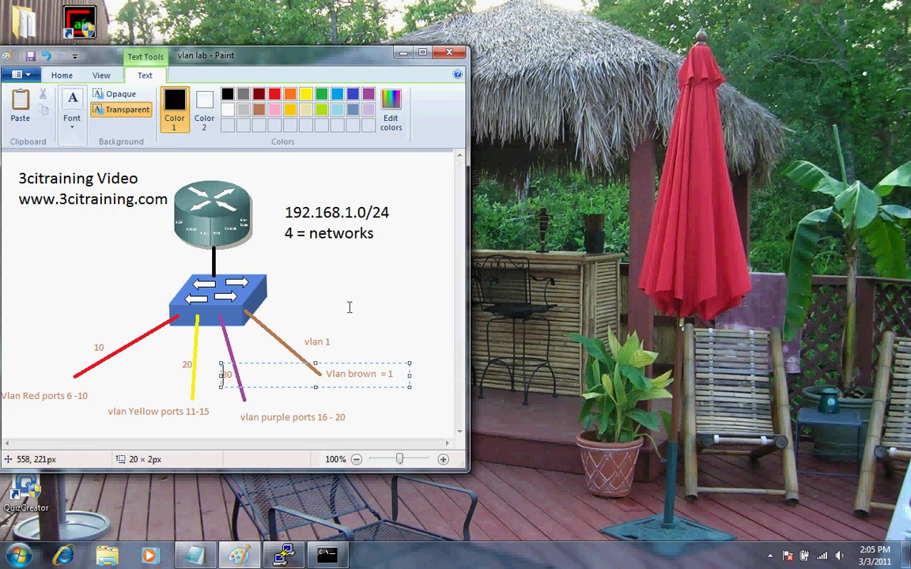
left_click(353, 302)
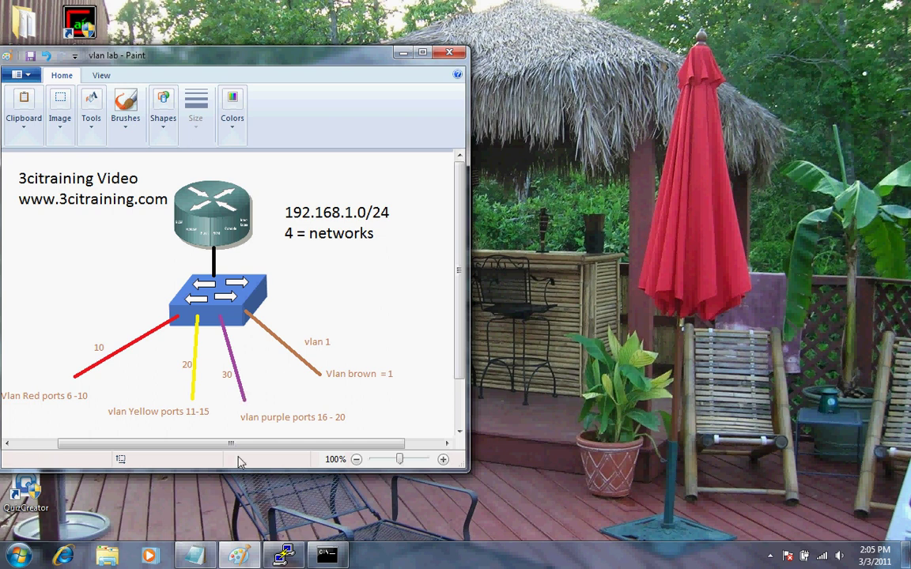
Open the intervlan routing notes in Notepad and review the VLAN network IDs, the VLAN 1 host range and the PC's address.
left_click(202, 557)
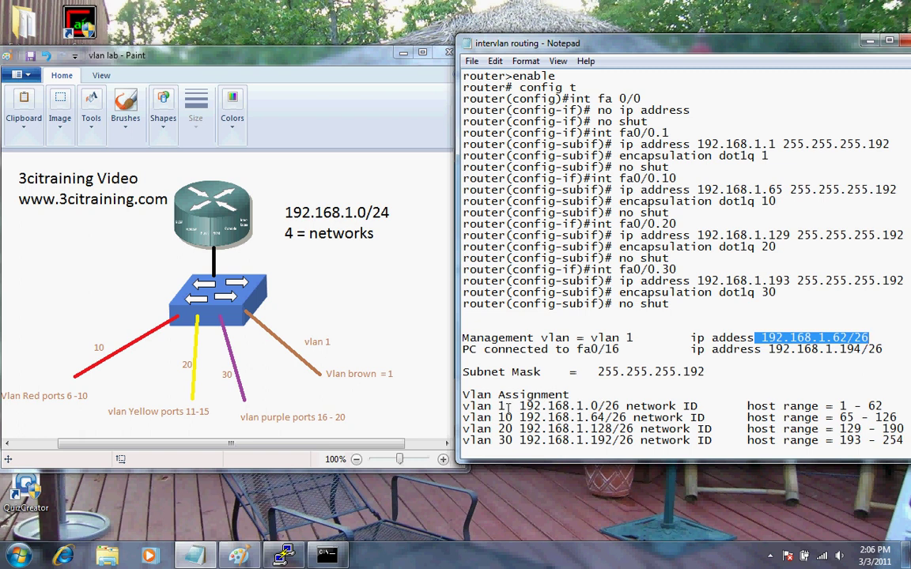
double_click(597, 417)
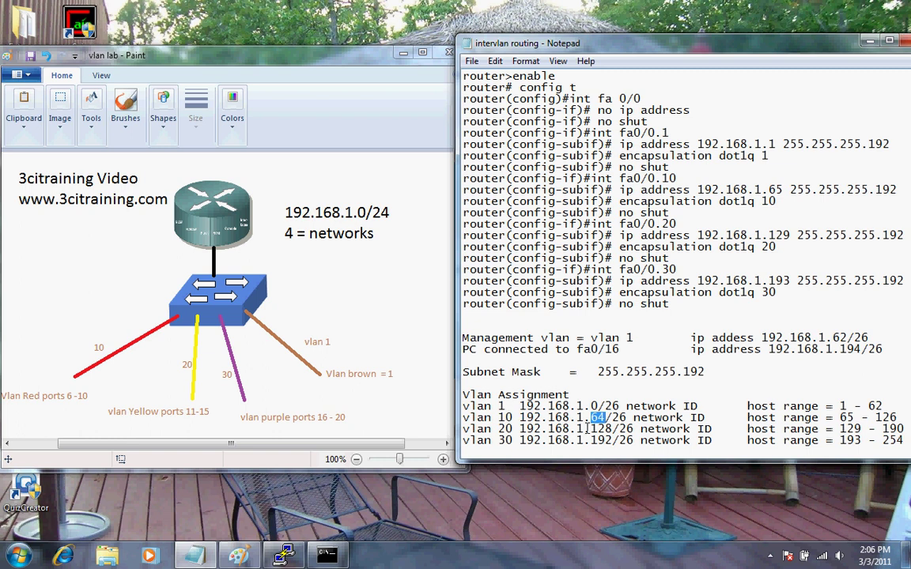
left_click_drag(591, 428, 614, 428)
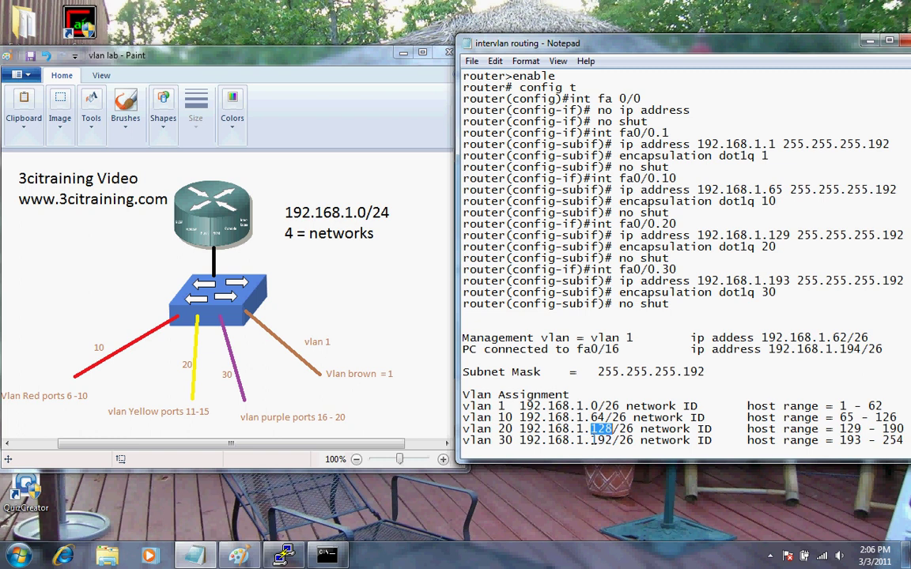
double_click(601, 441)
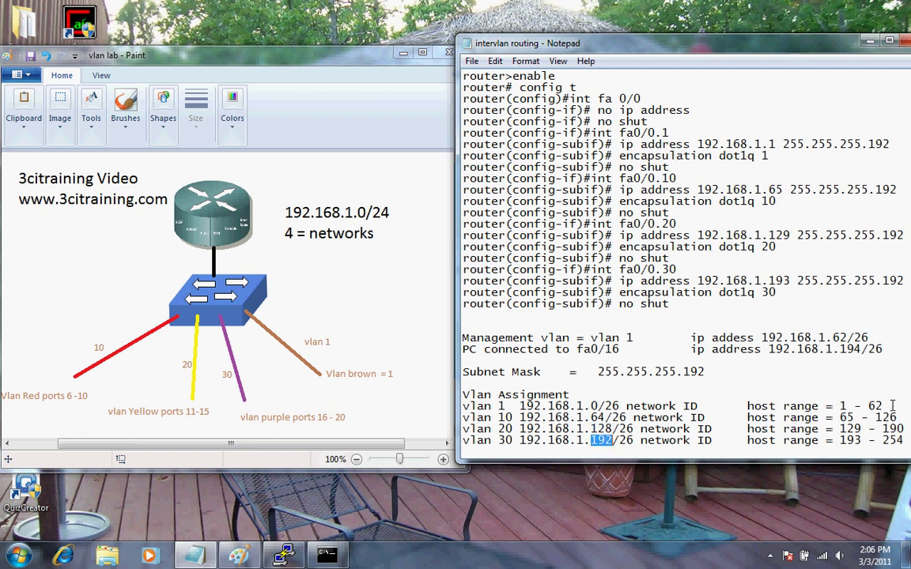
left_click_drag(884, 407, 833, 407)
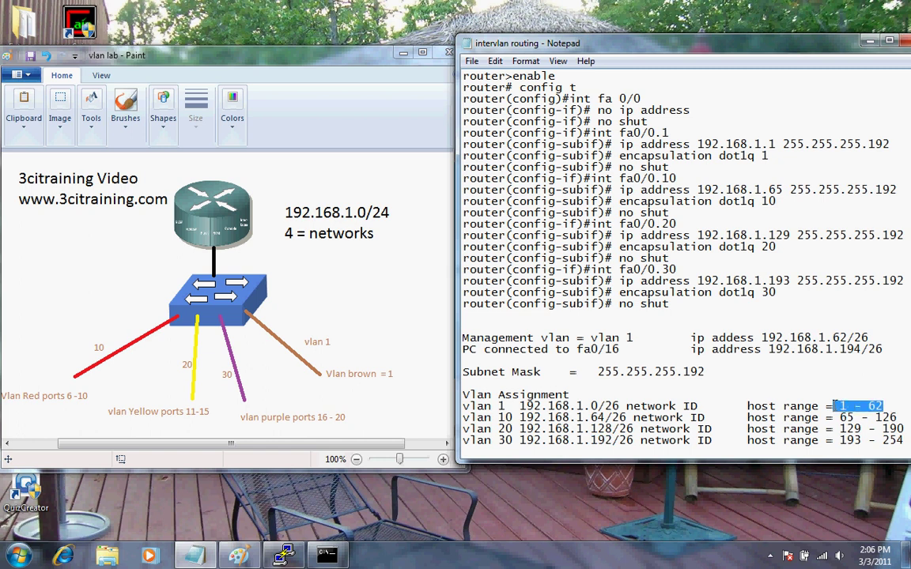
left_click_drag(767, 349, 860, 355)
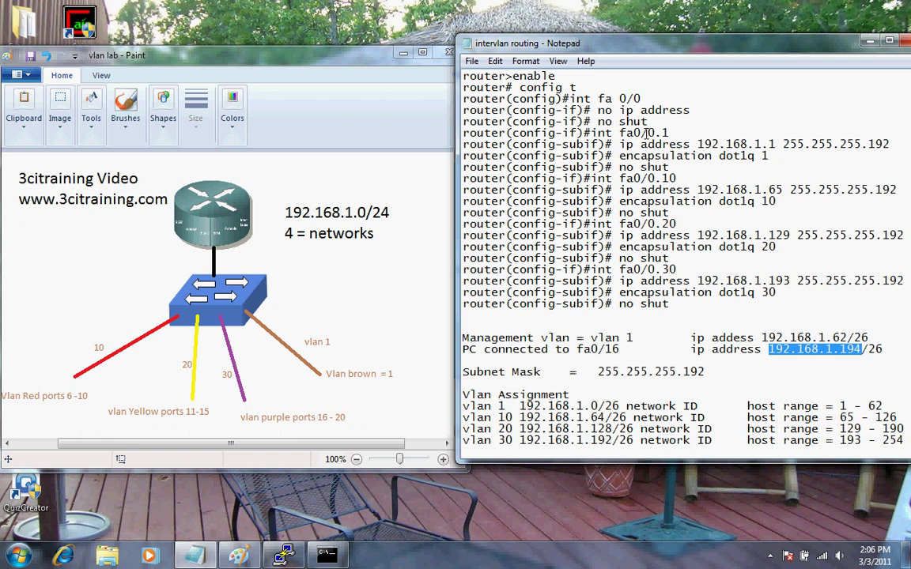
Switch to the COM1 PuTTY console and bring up a clean router prompt.
left_click(288, 560)
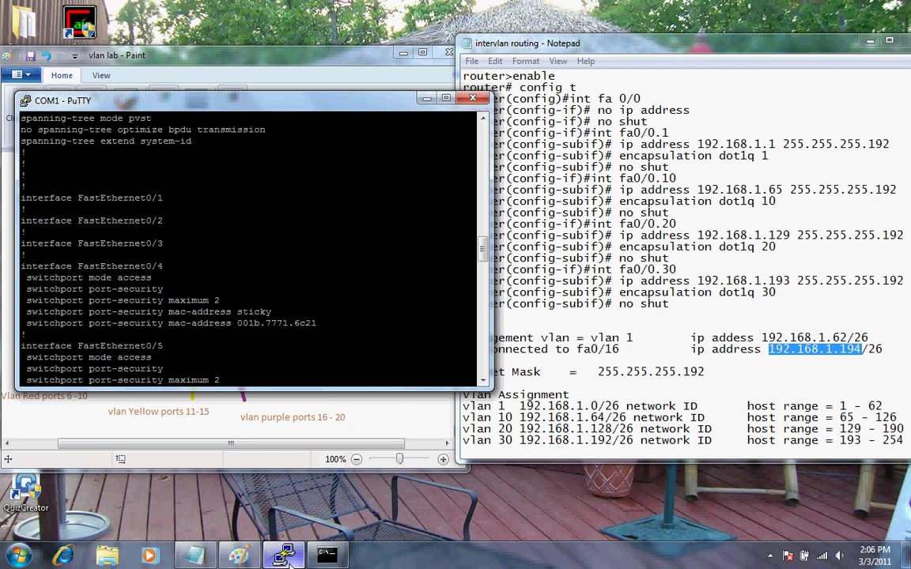
left_click(287, 558)
key("Return")
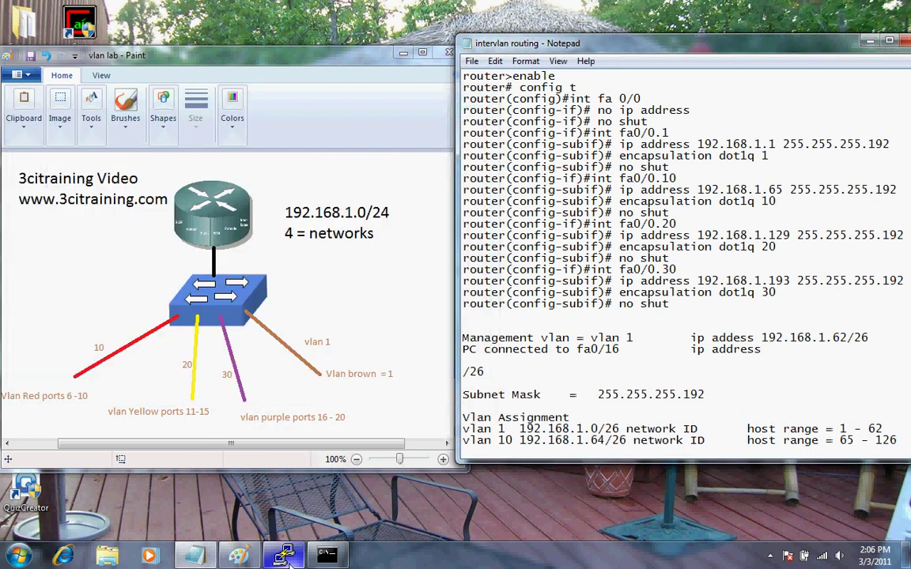
left_click(288, 558)
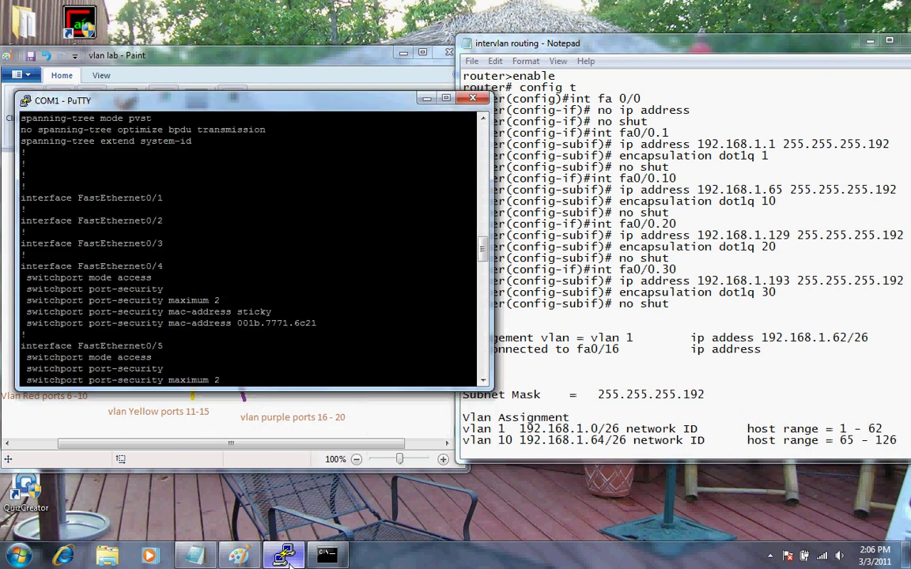
key("Return")
key("Return")
key("Return")
key("Return")
key("Return")
key("Return")
key("Return")
key("Return")
key("Return")
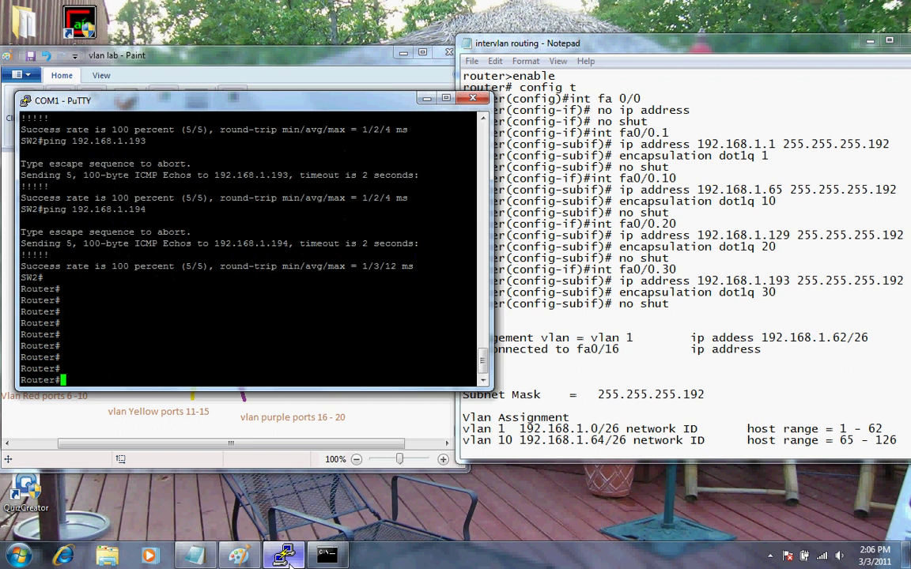
key("Return")
key("Return")
key("Return")
key("Return")
key("Return")
key("Return")
key("Return")
key("Return")
key("Return")
key("Return")
key("Return")
key("Return")
Enter global configuration mode with conf t, and set interface fa0/0 to no ip address and no shut.
type("conf t")
key("Return")
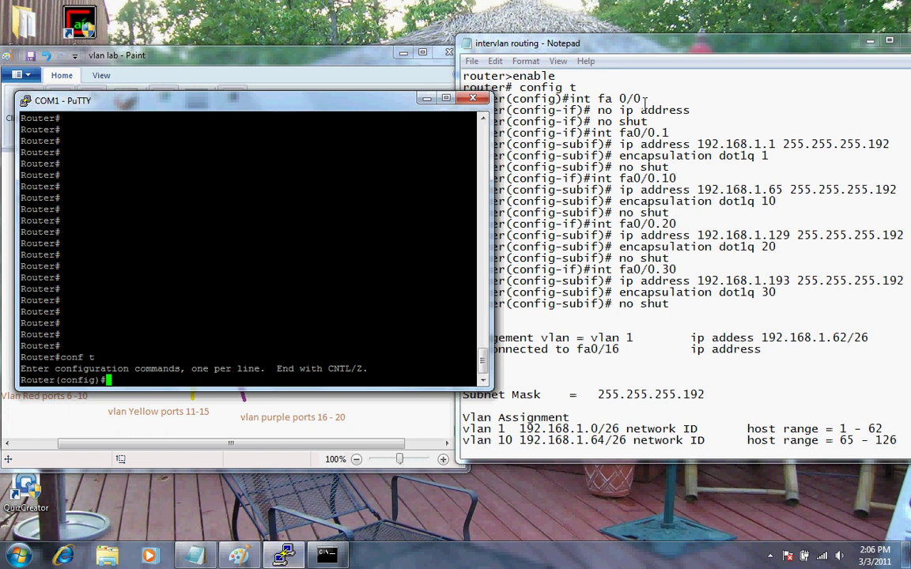
type("int fa0/0")
key("Return")
type("no ip address")
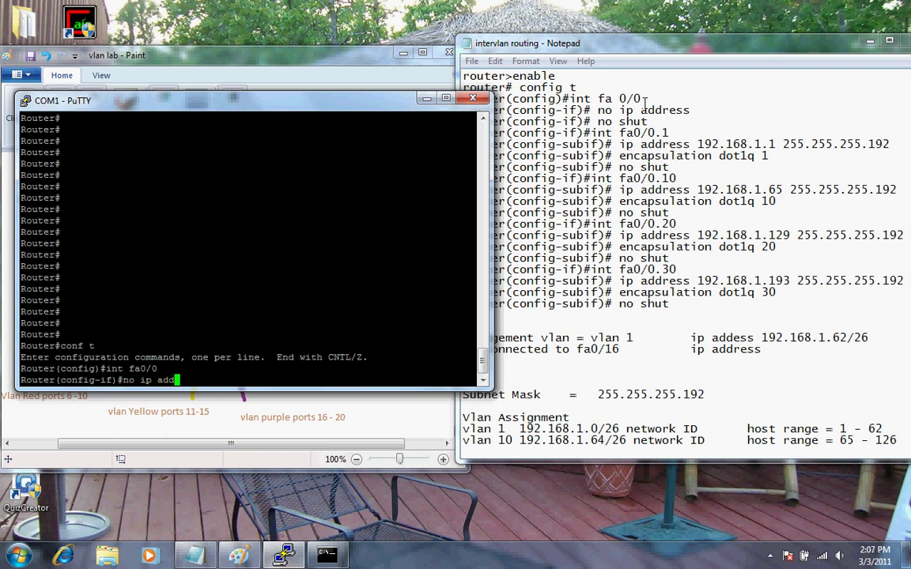
key("Tab")
key("Return")
type("no shut")
key("Return")
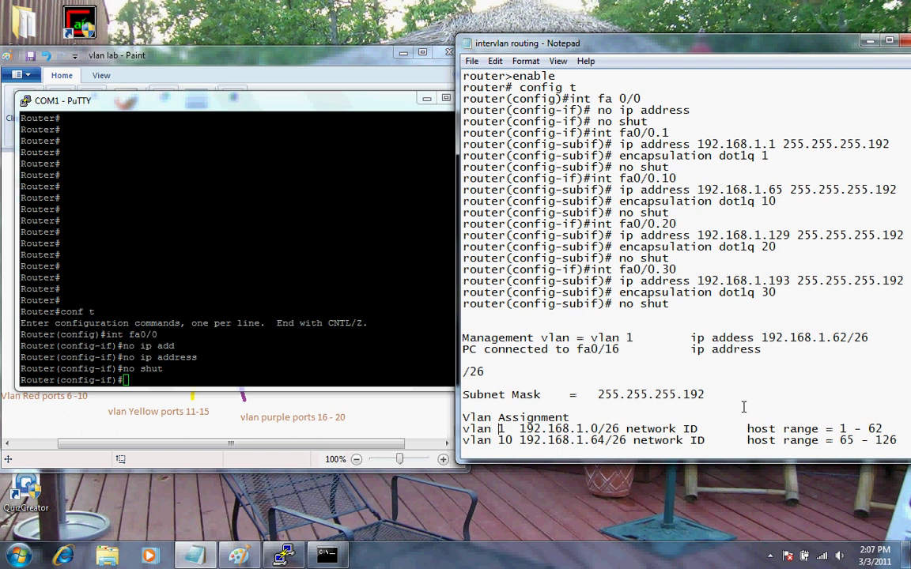
Enlarge the intervlan routing notes window so the whole VLAN assignment list fits.
key("Down")
key("Down")
key("Down")
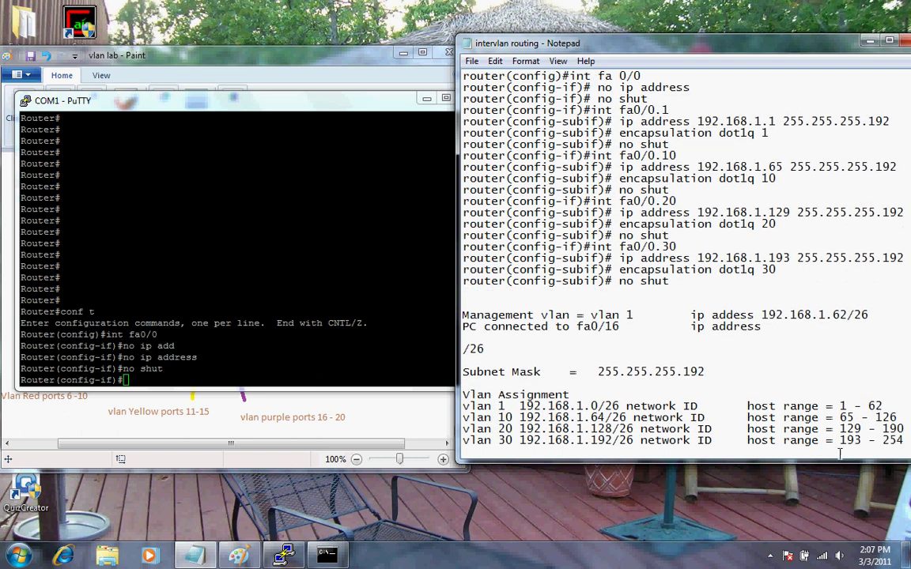
left_click_drag(784, 462, 781, 490)
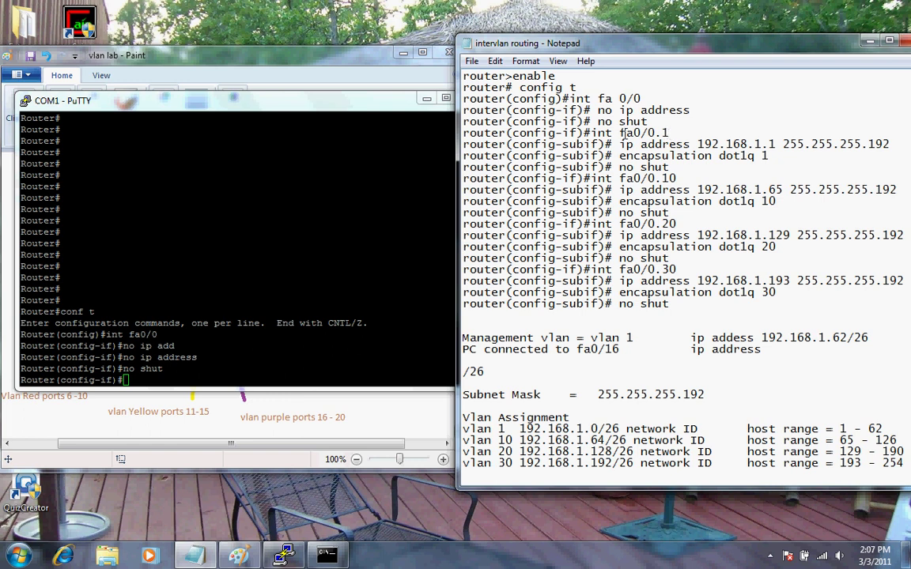
Compare the fa0/0.1 subinterface number with the VLAN 1 entry in the notes.
left_click_drag(619, 132, 669, 133)
left_click_drag(498, 428, 506, 430)
left_click_drag(662, 133, 669, 133)
left_click(672, 133)
type("000")
key("BackSpace")
key("BackSpace")
key("BackSpace")
Return to the router console and create subinterface fa0/0.1.
left_click(373, 375)
type("int fa0/0")
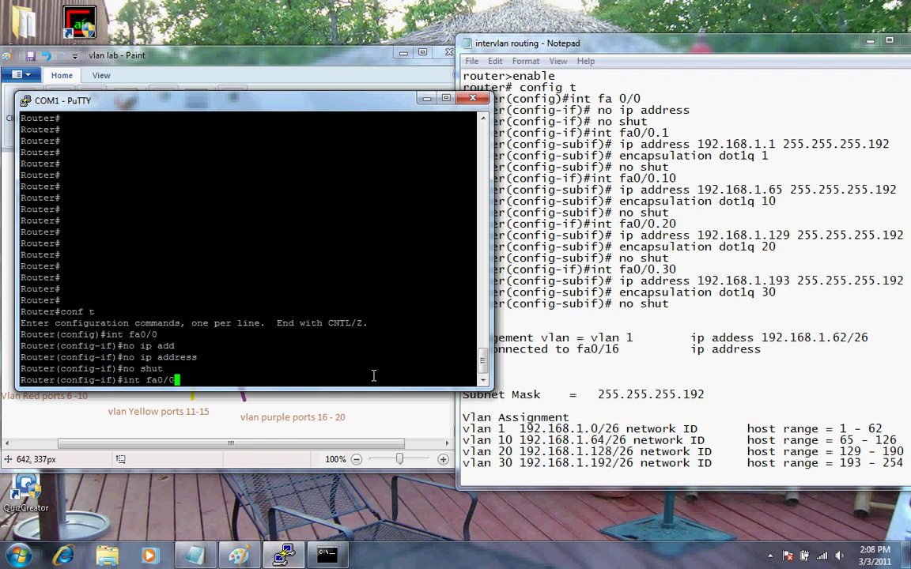
type(".1")
key("Return")
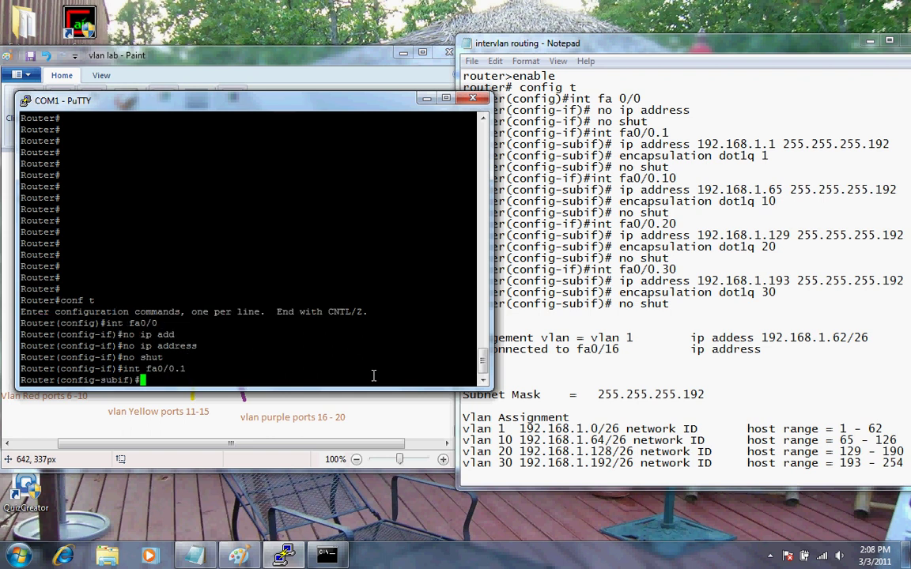
type("no shut")
key("BackSpace")
key("BackSpace")
key("BackSpace")
key("BackSpace")
type("ip address")
key("BackSpace")
key("BackSpace")
key("BackSpace")
key("BackSpace")
key("BackSpace")
key("BackSpace")
key("BackSpace")
key("BackSpace")
key("BackSpace")
key("BackSpace")
key("BackSpace")
key("BackSpace")
key("BackSpace")
key("BackSpace")
type("int fa0/0")
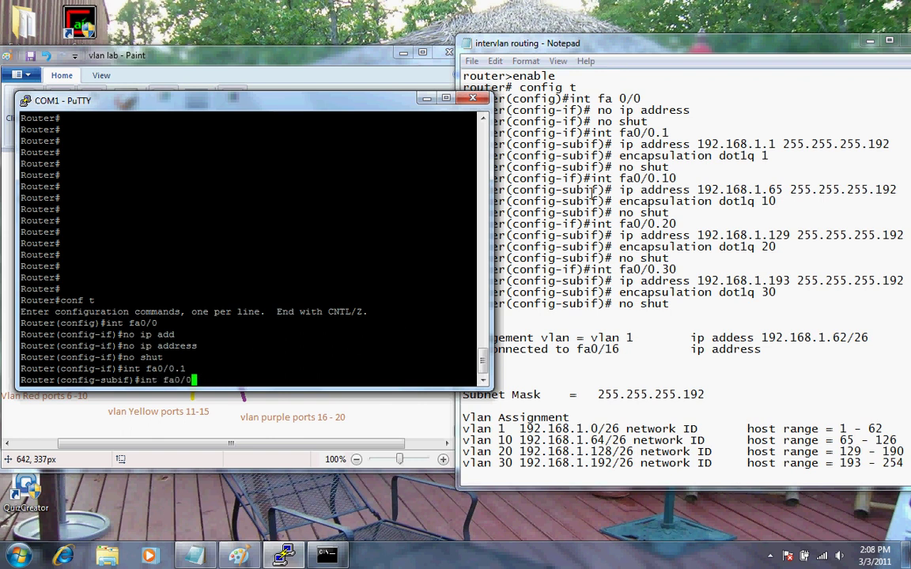
key("Up")
key("Up")
key("Up")
key("BackSpace")
key("BackSpace")
key("BackSpace")
key("BackSpace")
key("BackSpace")
key("BackSpace")
key("BackSpace")
key("BackSpace")
key("BackSpace")
key("BackSpace")
key("BackSpace")
key("BackSpace")
key("BackSpace")
key("BackSpace")
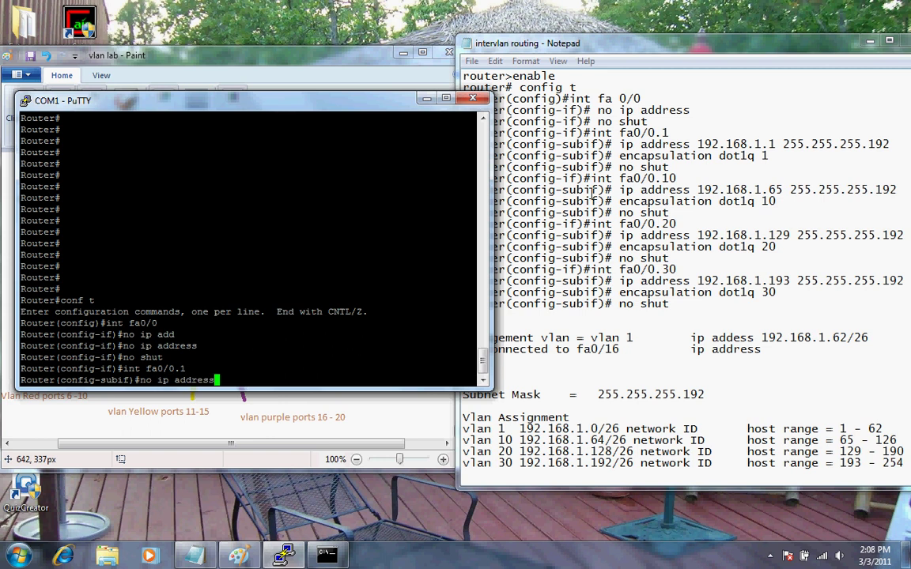
Assign subinterface fa0/0.1 the IP address 192.168.1.1 with subnet mask 255.255.255.192.
type("ip address `1")
key("BackSpace")
key("BackSpace")
type("192.168.1.1")
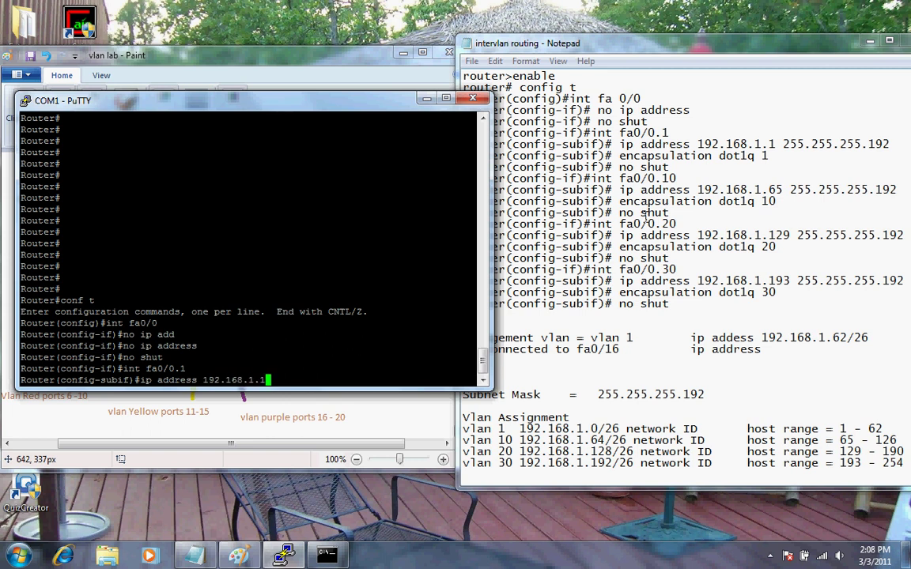
left_click_drag(833, 429, 845, 428)
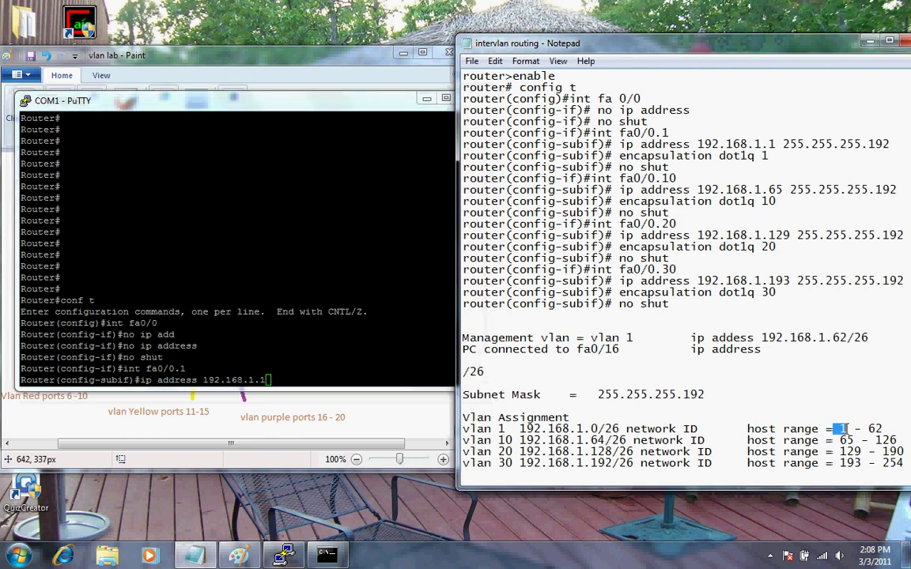
left_click(371, 381)
type("255.255.255.192")
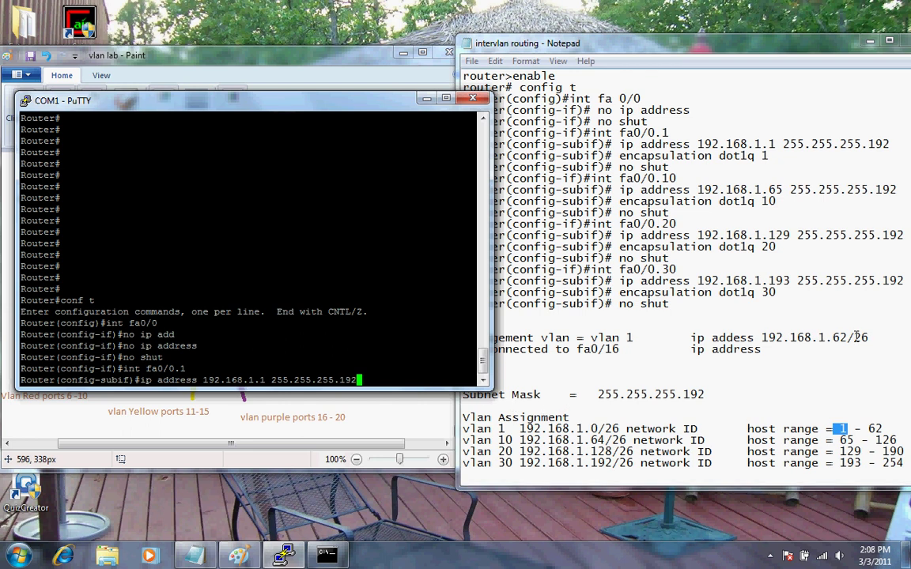
key("Return")
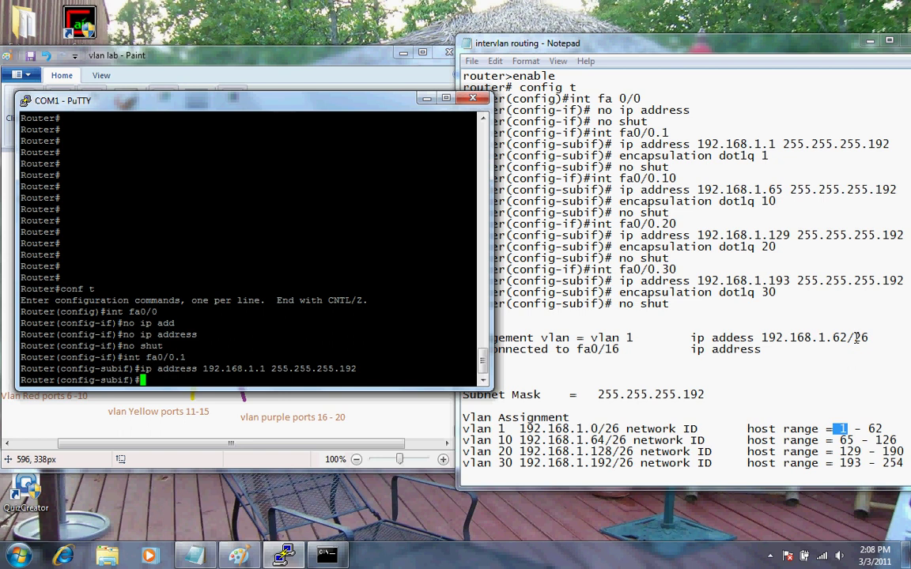
Start the encapsulation command on the subinterface and list its available encapsulation types.
key("Up")
key("Up")
key("Down")
key("Down")
type("en")
key("Tab")
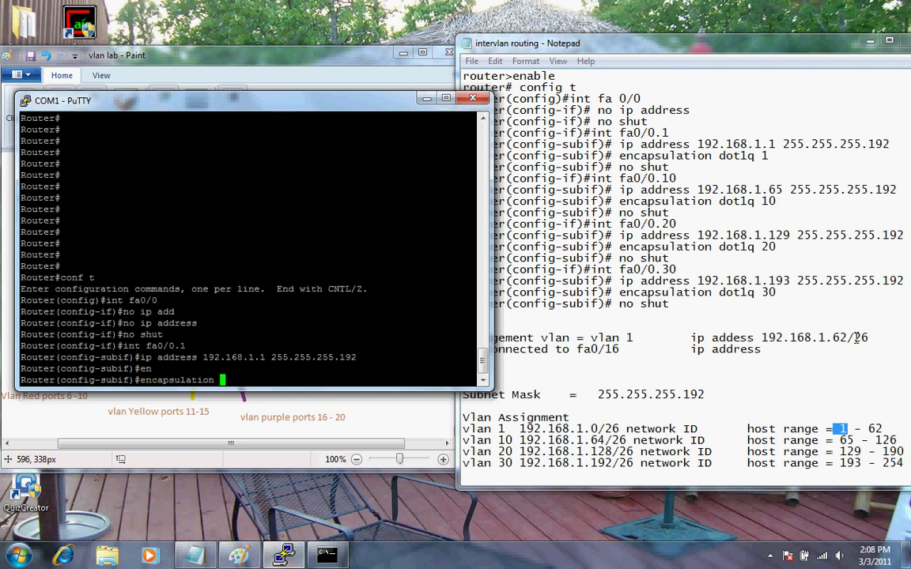
type("?")
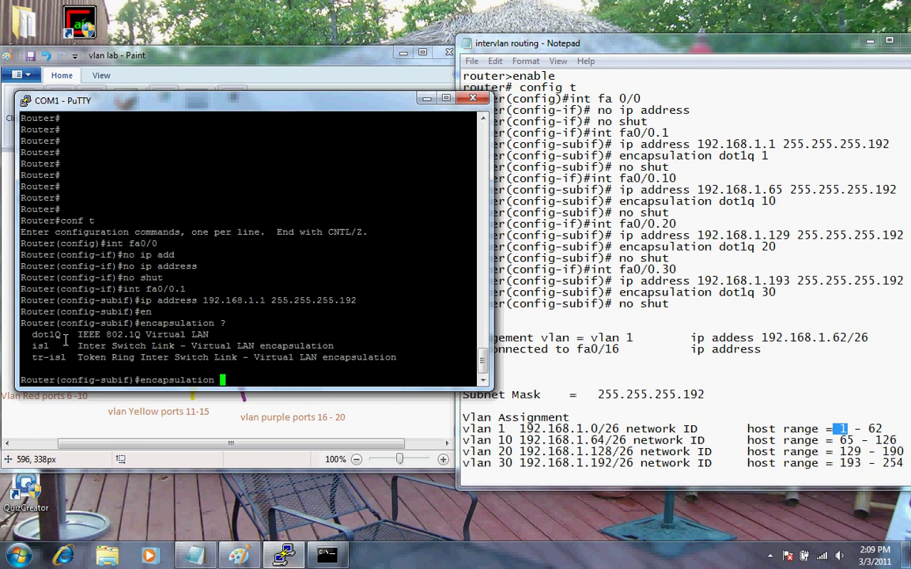
Check the switch and its VLAN links in the Paint network diagram, and return to the router console.
left_click(139, 395)
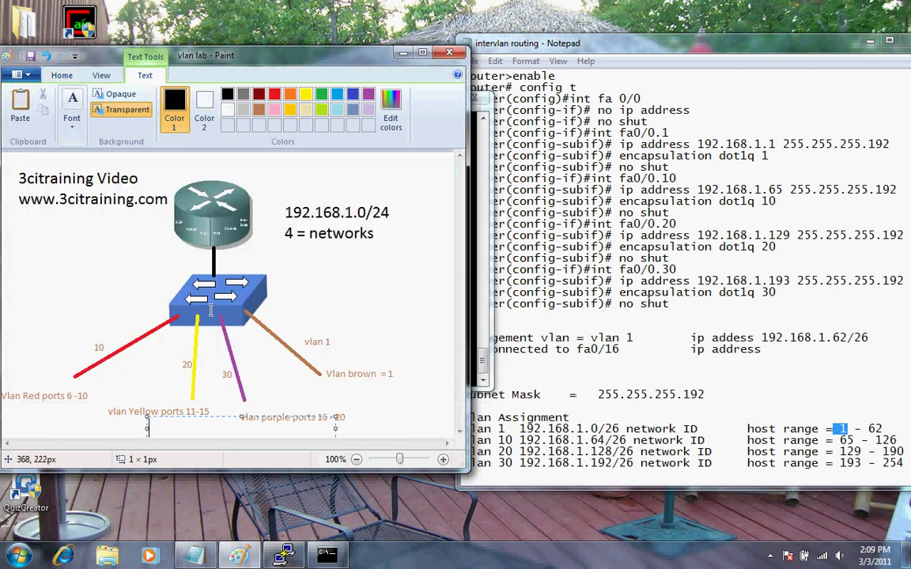
left_click(212, 310)
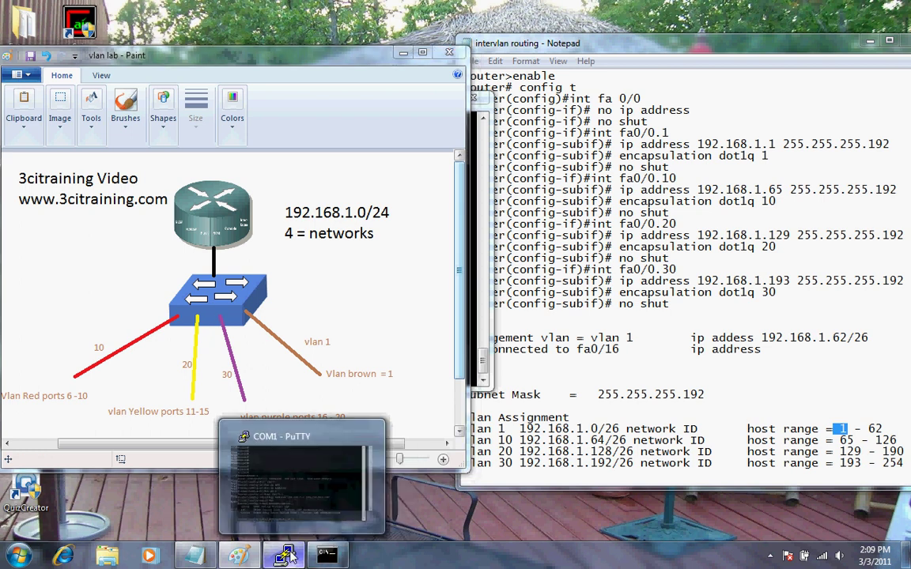
left_click(330, 557)
Specify dot1Q as the encapsulation type for fa0/0.1 and list the argument it requires.
type("do")
key("Tab")
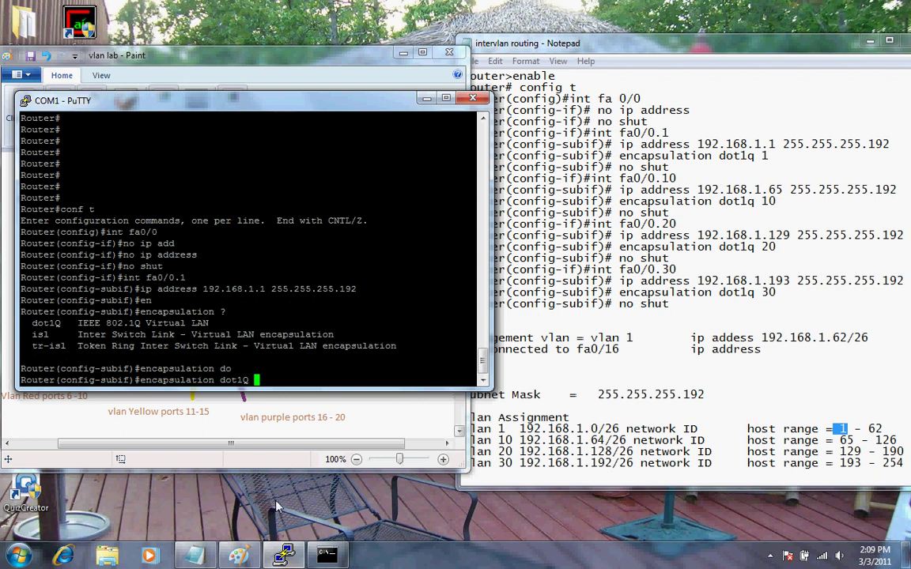
type("?")
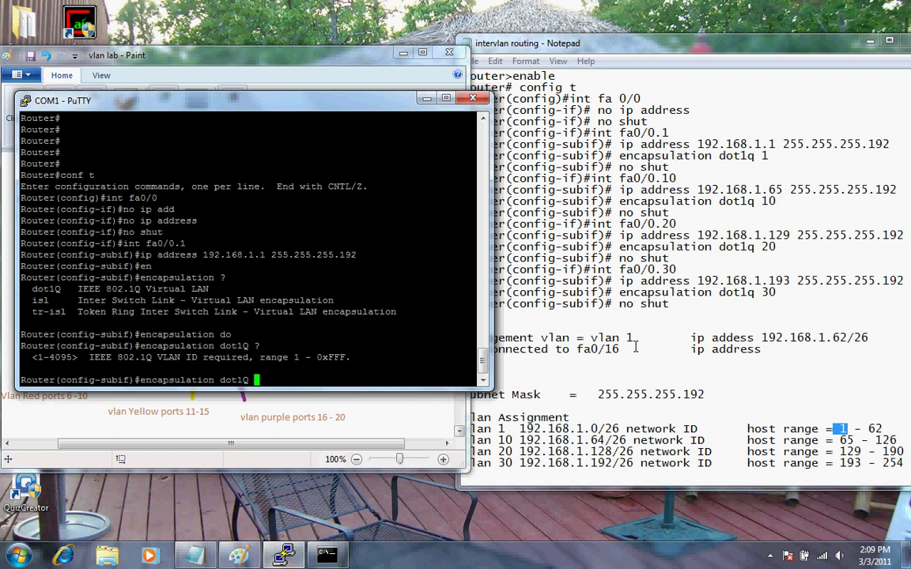
Check the management VLAN number in the notes, complete the dot1Q encapsulation with VLAN 1, and enable fa0/0.1 with no shut.
left_click_drag(625, 338, 636, 338)
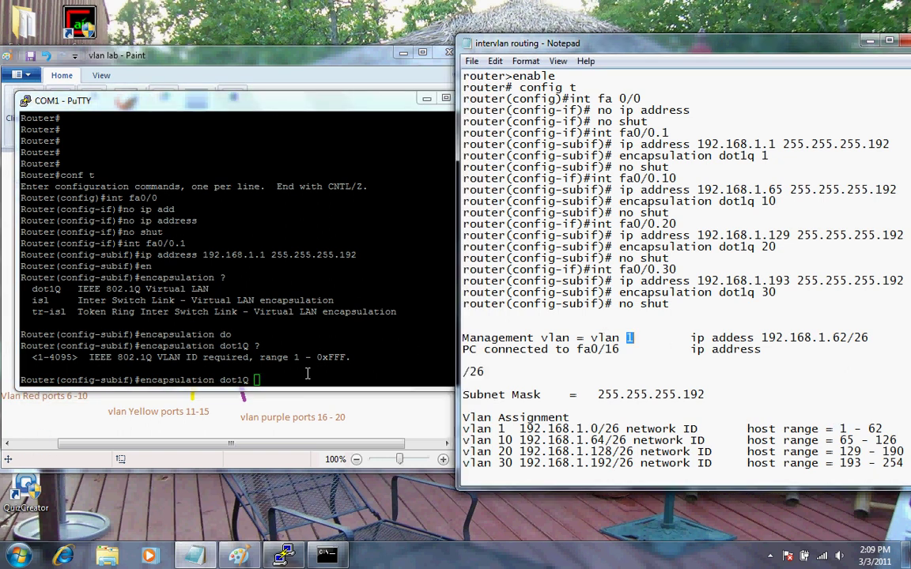
left_click(282, 337)
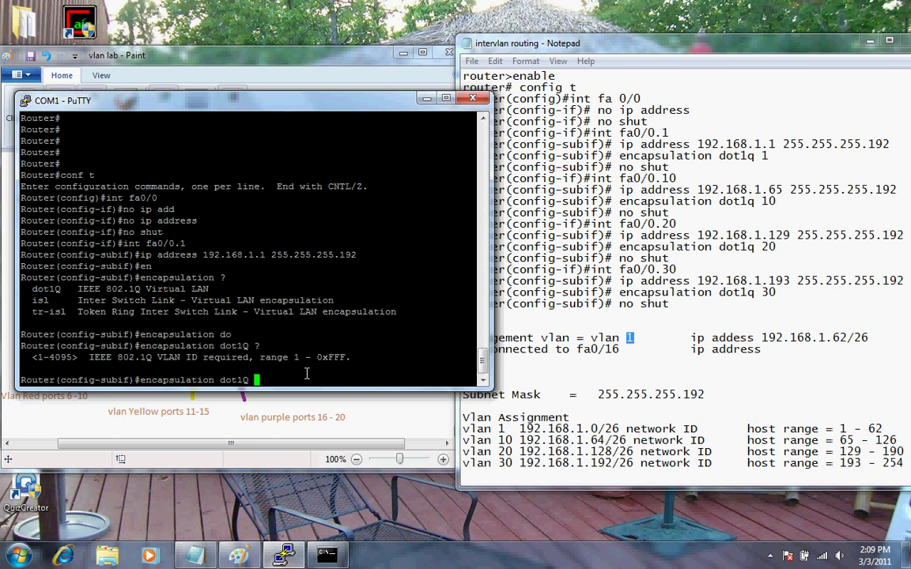
type("1")
key("Return")
type("no shut")
key("Return")
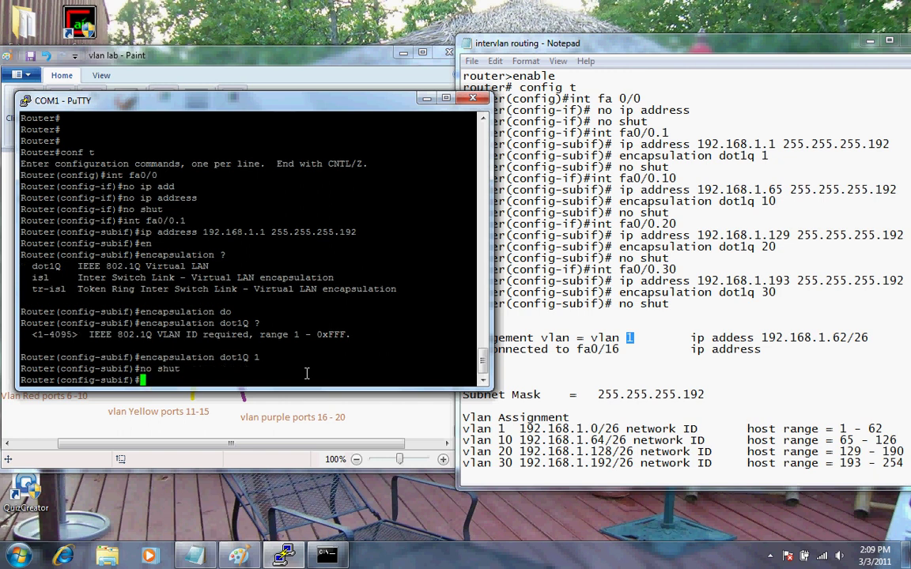
Create subinterface fa0/0.10 by adapting the earlier interface command.
key("Up")
key("Up")
key("Up")
key("Up")
type("0")
key("Return")
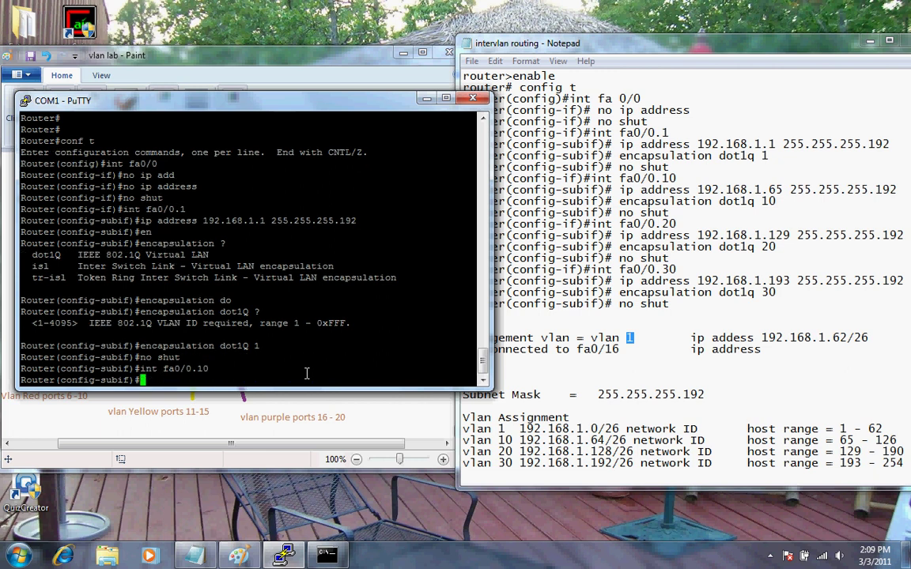
Assign subinterface fa0/0.10 the IP address 192.168.1.65 with subnet mask 255.255.255.192.
key("Up")
key("Up")
key("Up")
key("Up")
key("Left")
key("Left")
key("Left")
key("Left")
key("Left")
key("Left")
key("Left")
key("Left")
key("Left")
key("Left")
key("Left")
key("Left")
key("Left")
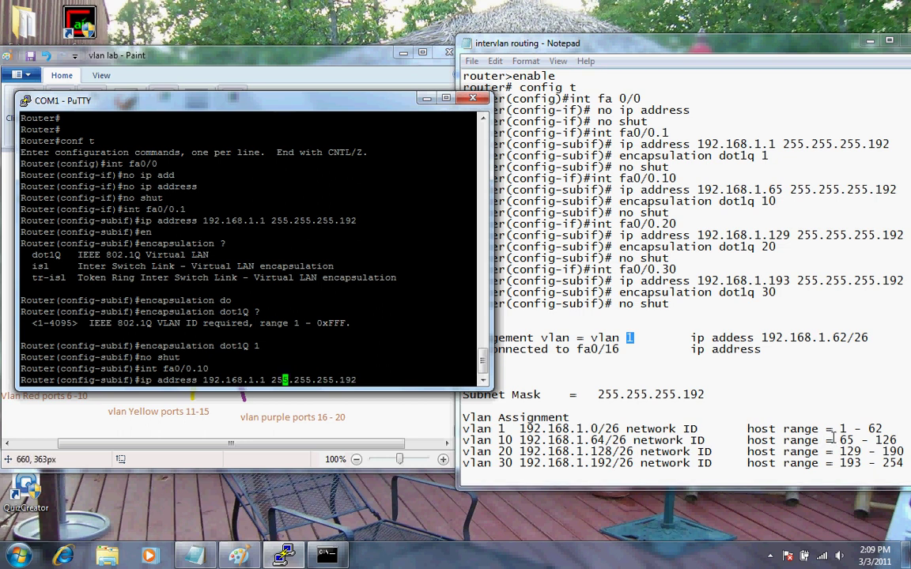
key("Left")
key("Left")
key("Left")
key("BackSpace")
type("65")
key("Return")
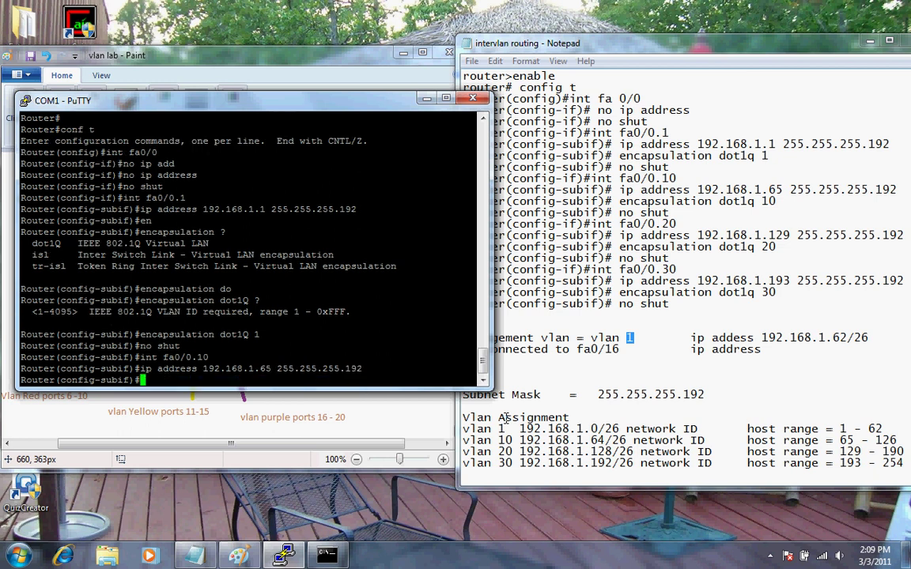
Run no encapsulation dot1Q 10 on subinterface fa0/0.10.
type("no en")
key("Tab")
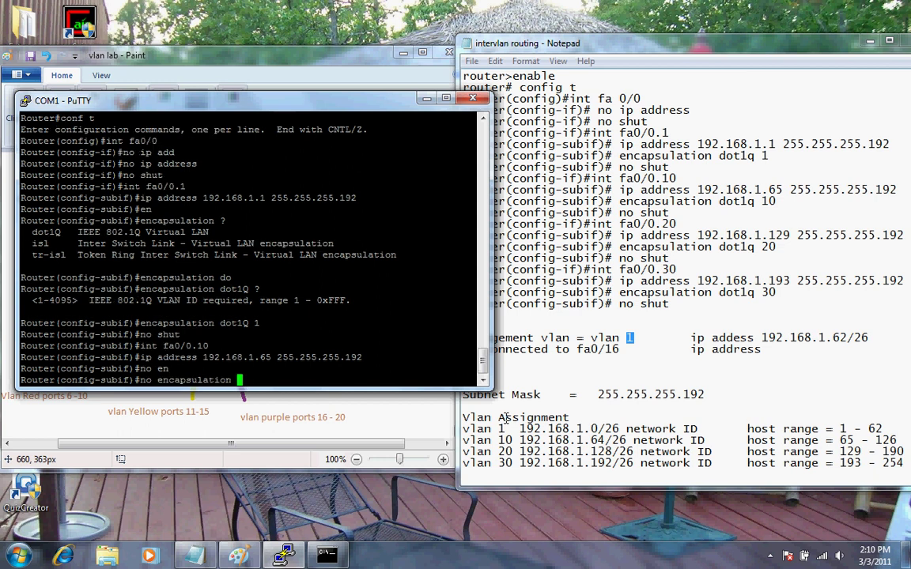
type("do")
key("Tab")
type("10")
key("Return")
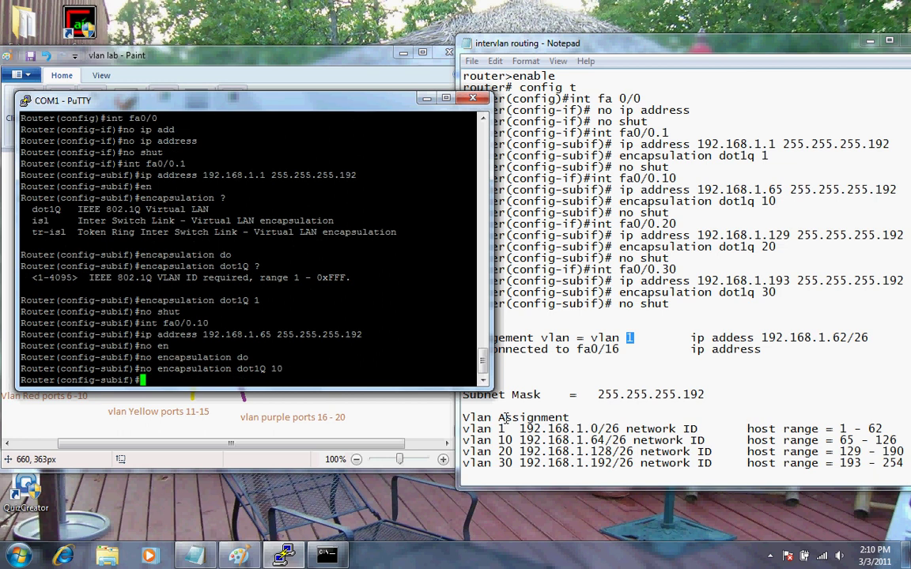
Try to reapply the IP address 192.168.1.65 with mask 255.255.255.192 on fa0/0.10.
key("Up")
key("Up")
key("Up")
key("Up")
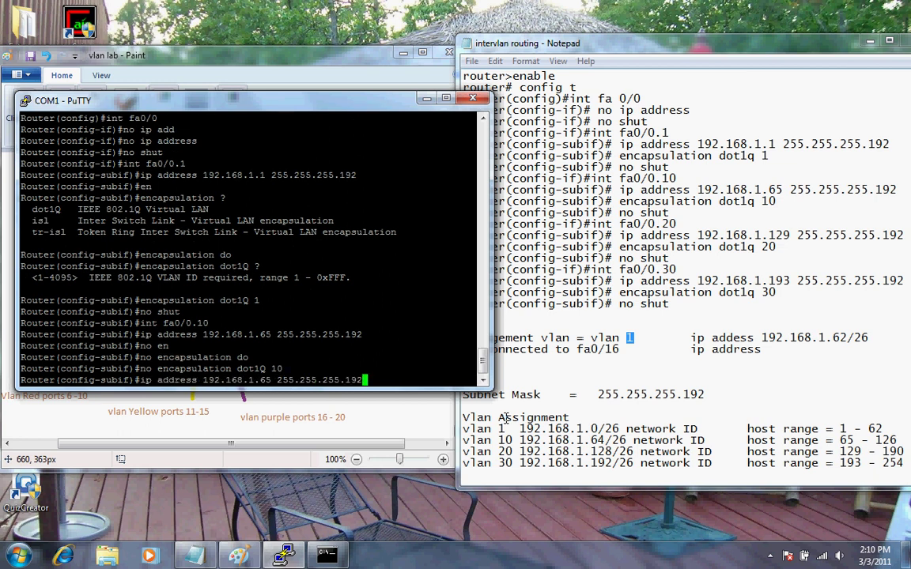
key("Return")
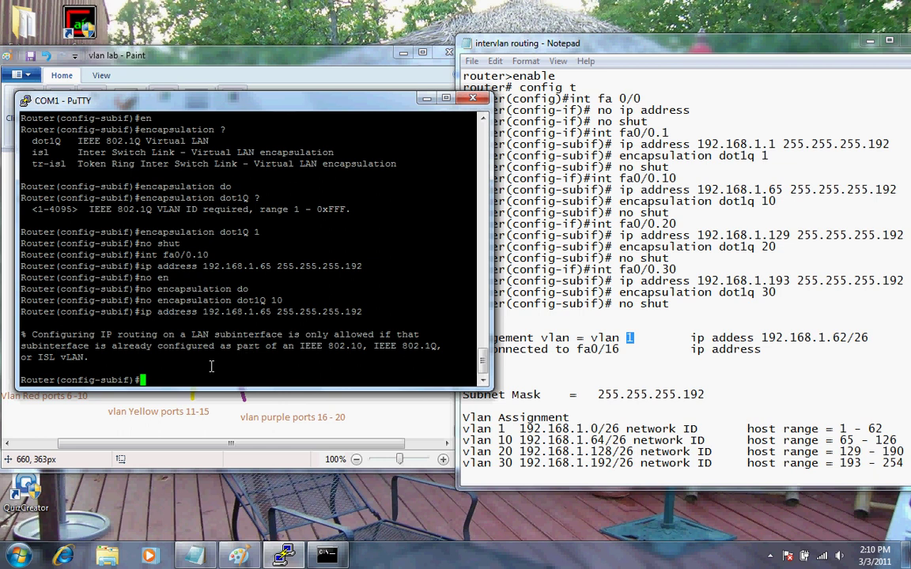
Set the encapsulation of subinterface fa0/0.10 to dot1Q with VLAN ID 10 by removing "no" from the earlier command.
key("Up")
key("Up")
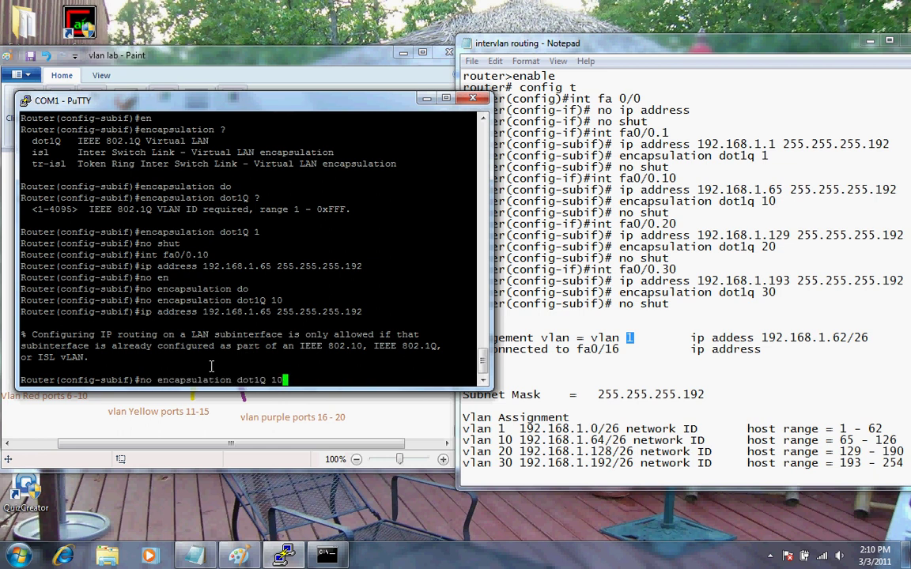
key("Left")
key("Left")
key("Left")
key("Left")
key("Left")
key("Left")
key("Left")
key("Left")
key("Left")
key("Left")
key("Left")
key("Left")
key("Left")
key("Left")
key("Left")
key("Left")
key("Left")
key("Left")
key("Left")
key("Left")
key("Delete")
key("End")
key("Home")
key("Delete")
key("Delete")
key("Return")
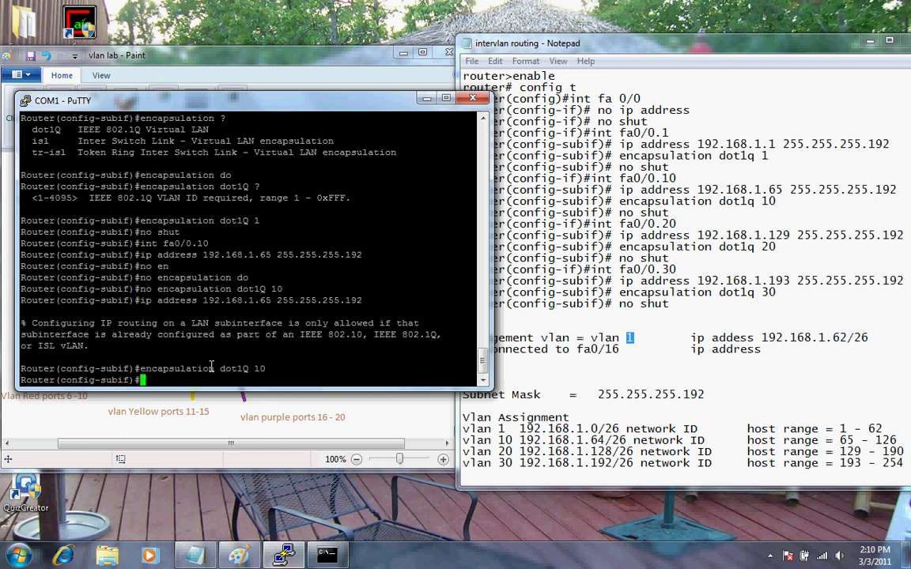
Reassign IP address 192.168.1.65 with mask 255.255.255.192 to fa0/0.10 and enable the subinterface with no shut.
key("Up")
key("Up")
key("Return")
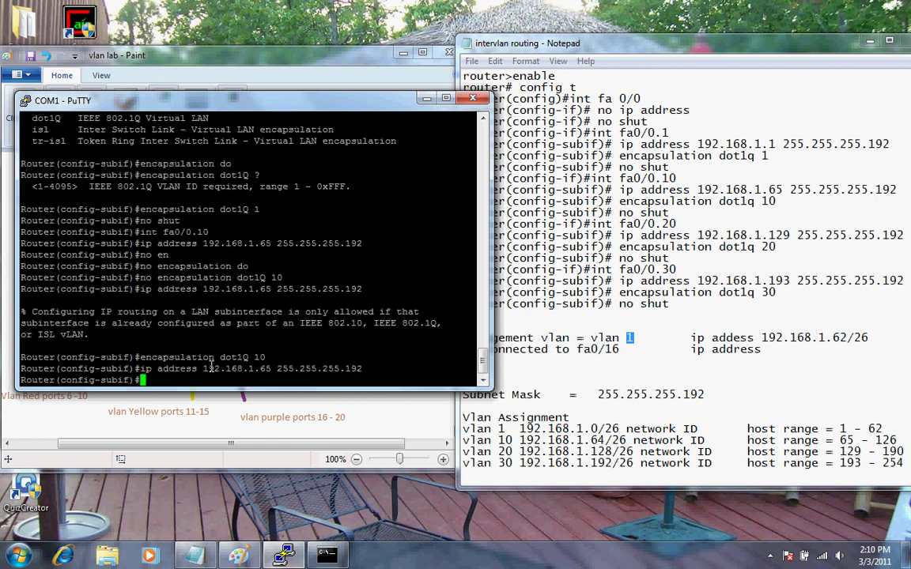
type("no shut")
key("Return")
Create subinterface fa0/0.20 by adapting the earlier fa0/0.10 interface command.
key("Up")
key("Up")
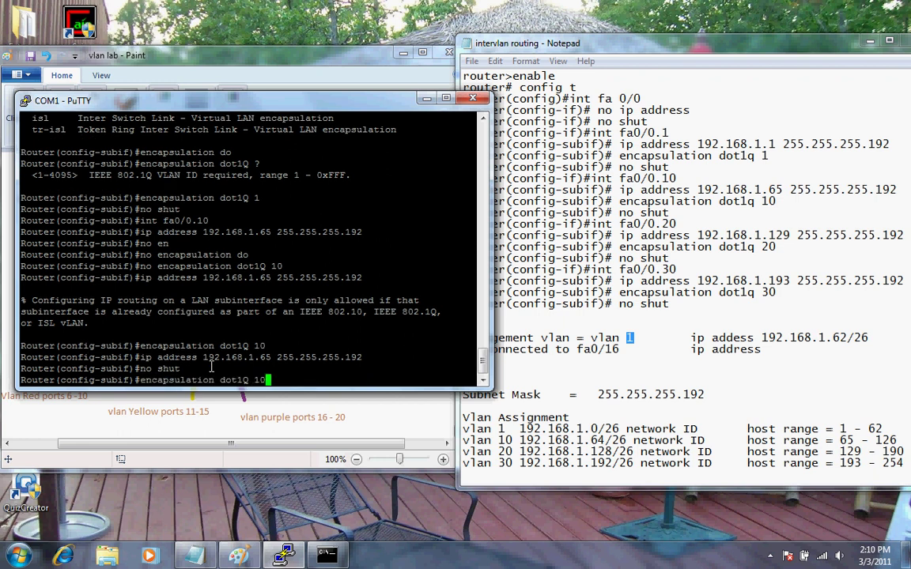
key("Down")
key("Up")
key("Down")
key("Up")
key("Up")
key("Up")
key("Up")
key("Up")
key("BackSpace")
key("BackSpace")
type("20")
key("Return")
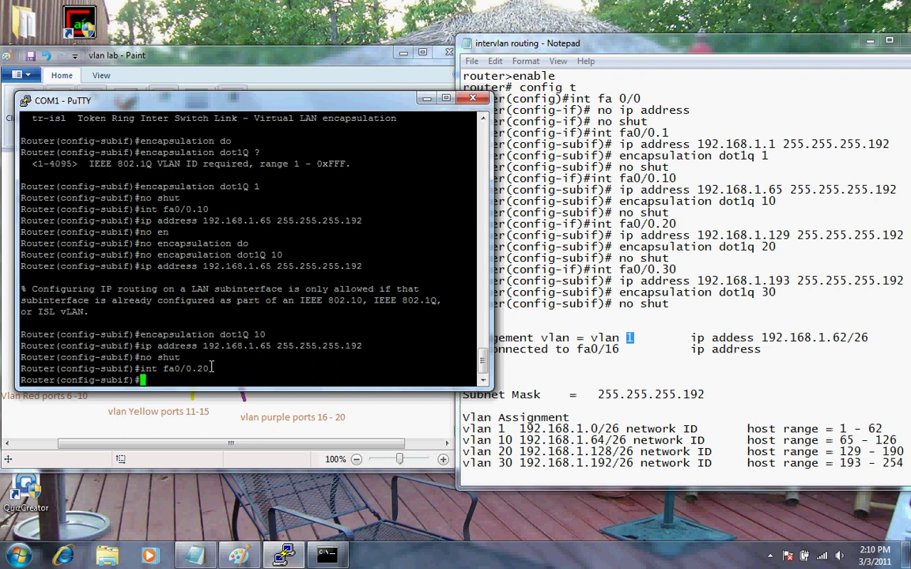
Assign subinterface fa0/0.20 the IP address 192.168.1.129 with subnet mask 255.255.255.192.
key("Up")
key("Up")
key("Up")
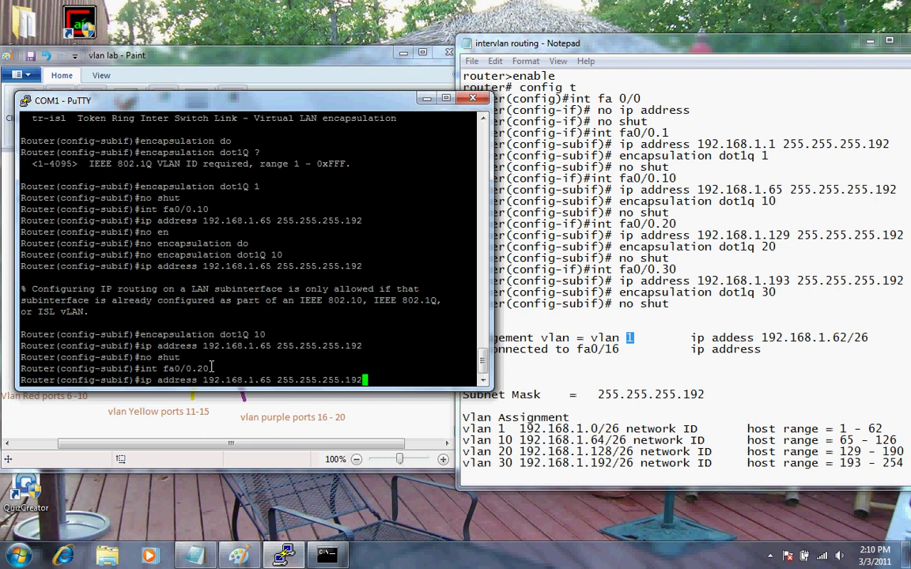
key("Left")
key("Left")
key("Left")
key("Left")
key("Left")
key("Left")
key("Left")
key("Left")
key("Left")
key("Left")
key("Left")
key("Left")
key("Left")
key("Left")
key("Left")
key("Left")
key("BackSpace")
key("BackSpace")
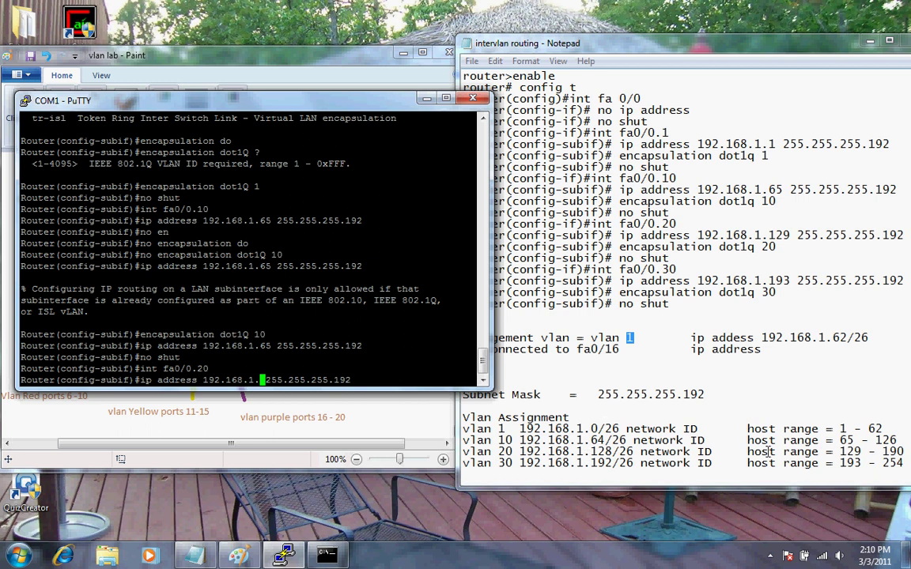
type("129")
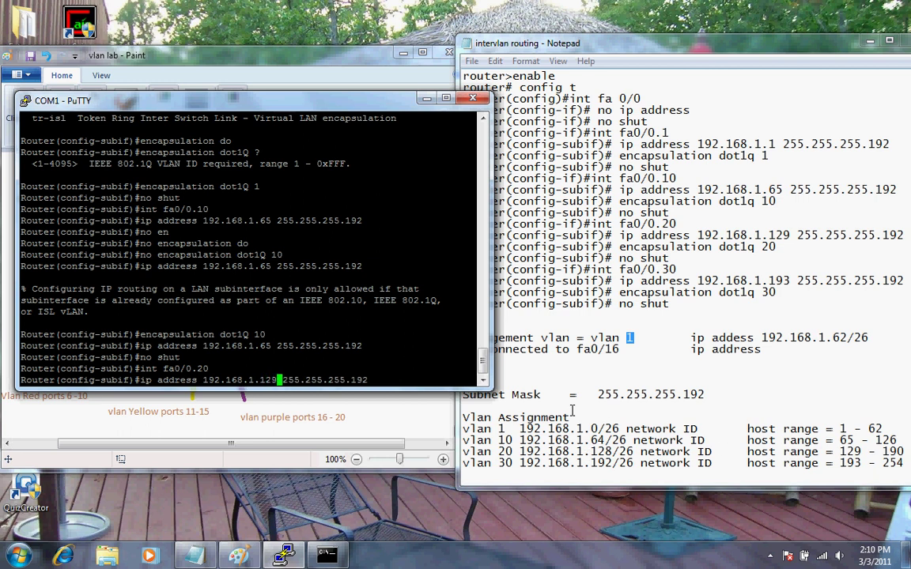
key("Return")
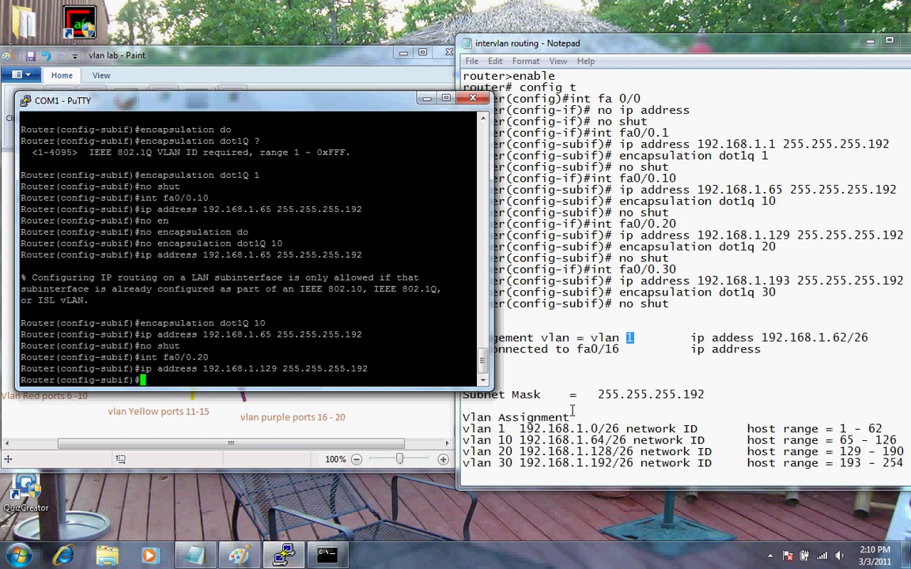
Set the fa0/0.20 encapsulation to dot1Q with VLAN ID 20 and enable the subinterface with no shut.
type("en")
key("Tab")
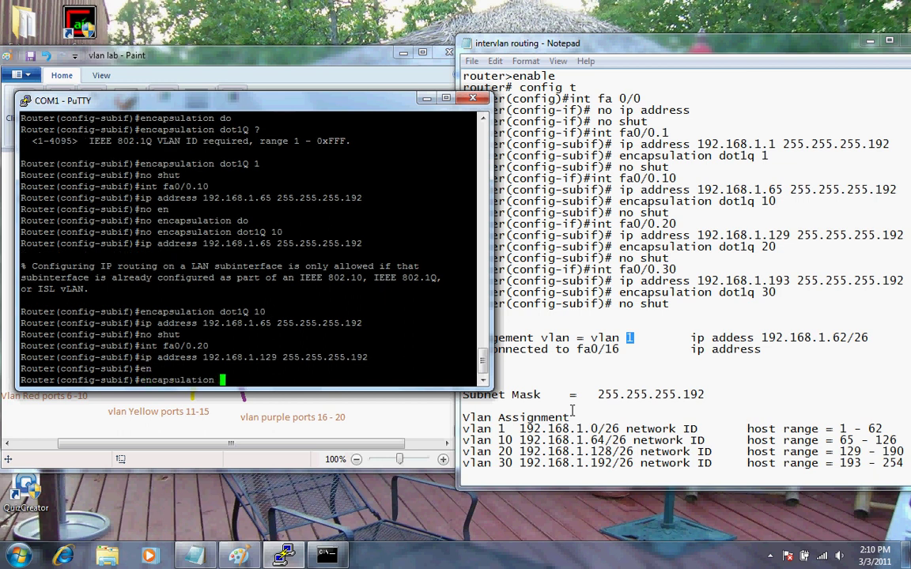
type("d")
key("Tab")
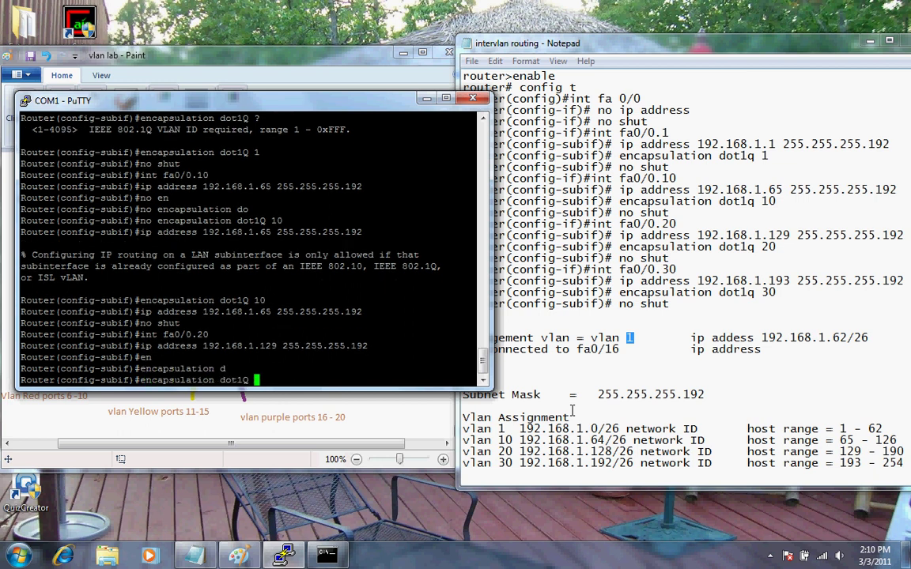
type("20")
key("Return")
key("Up")
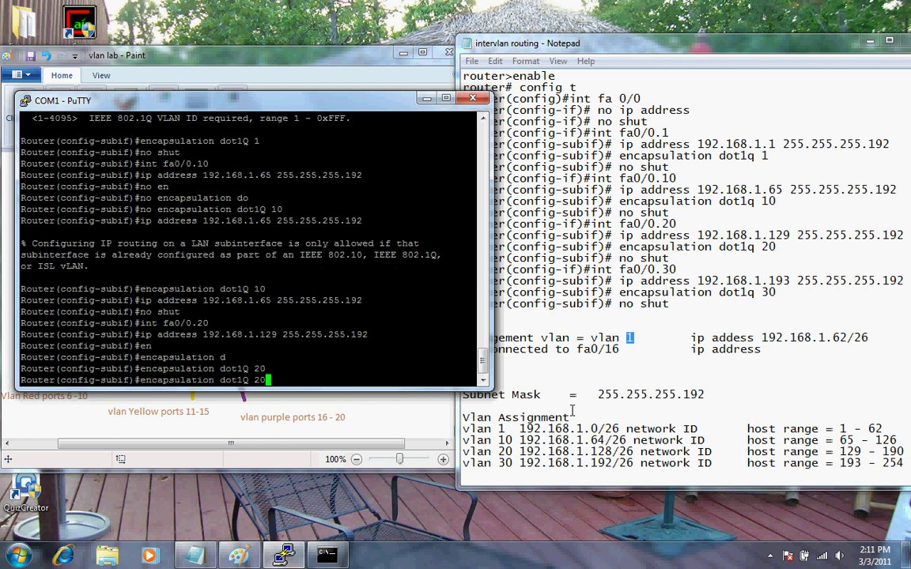
key("Down")
type("no shut")
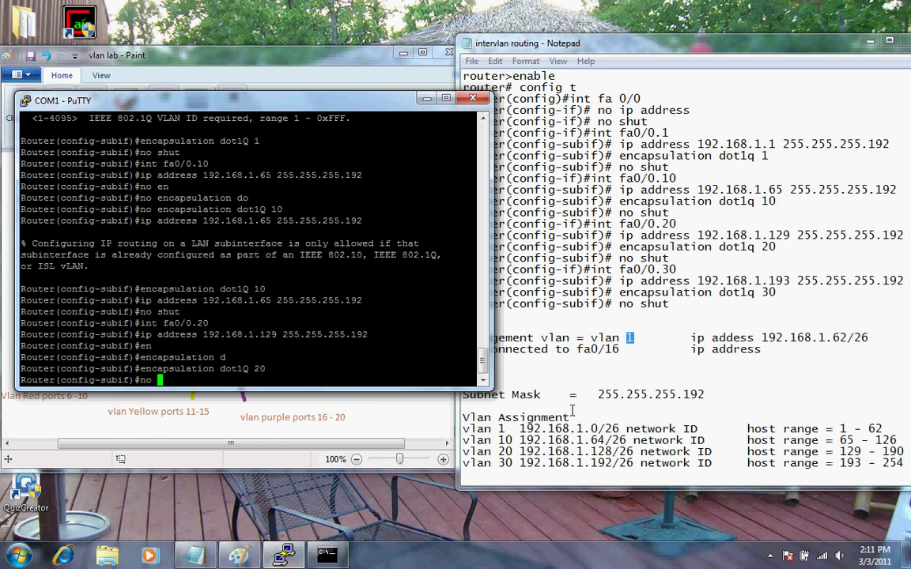
key("Return")
Create subinterface fa0/0.30 by adapting the fa0/0.20 interface command.
key("Up")
key("Up")
key("Up")
key("Up")
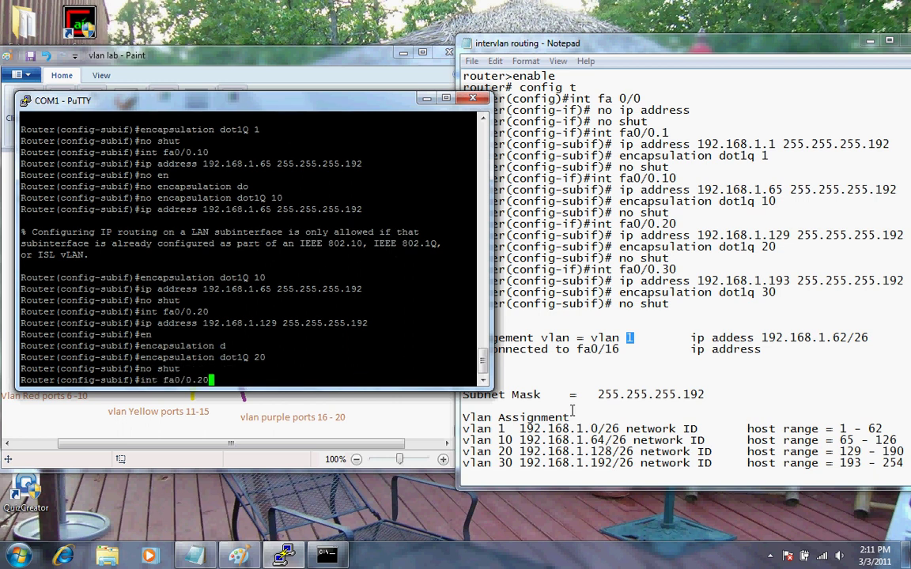
key("BackSpace")
key("BackSpace")
type("30")
key("Return")
Assign subinterface fa0/0.30 the IP address 192.168.1.193 with subnet mask 255.255.255.192 by adapting the earlier address command.
key("Up")
key("Up")
key("Up")
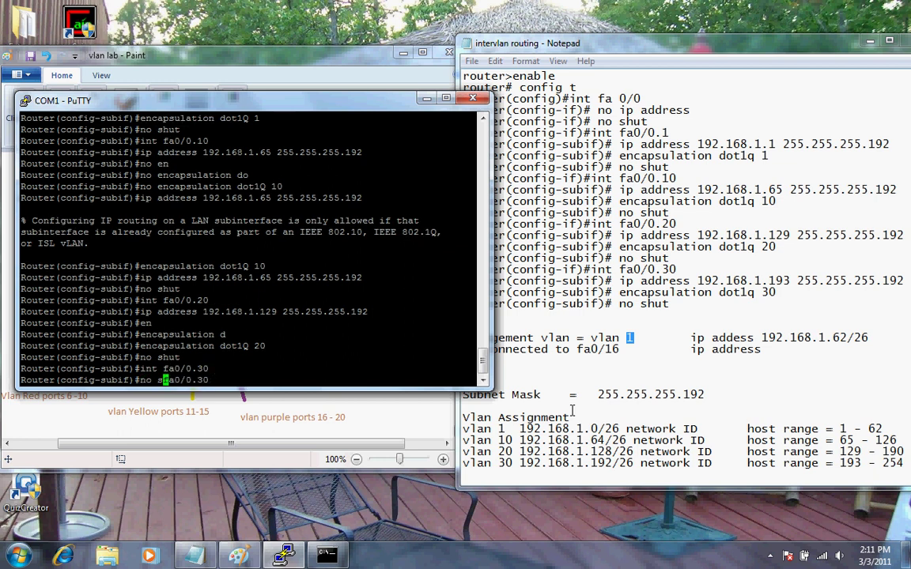
key("Up")
key("Left")
key("Left")
key("Left")
key("Left")
key("Left")
key("Left")
key("Left")
key("Left")
key("Left")
key("Left")
key("Left")
key("Left")
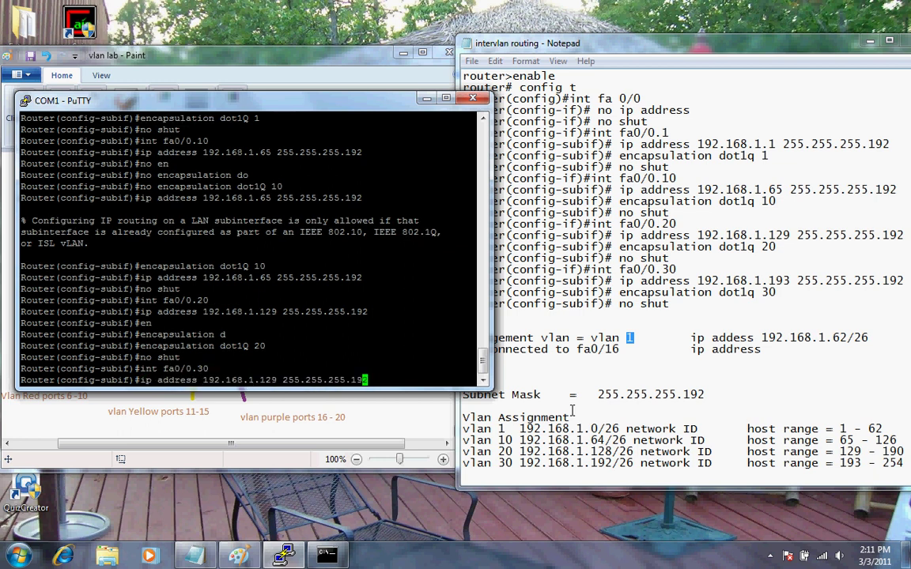
key("Left")
key("Left")
key("Left")
key("Left")
key("BackSpace")
key("BackSpace")
key("BackSpace")
type("193")
key("Return")
Set the fa0/0.30 encapsulation to dot1Q with VLAN ID 30, enable the subinterface with no shut, and leave configuration mode.
key("Up")
key("Up")
key("Up")
key("Up")
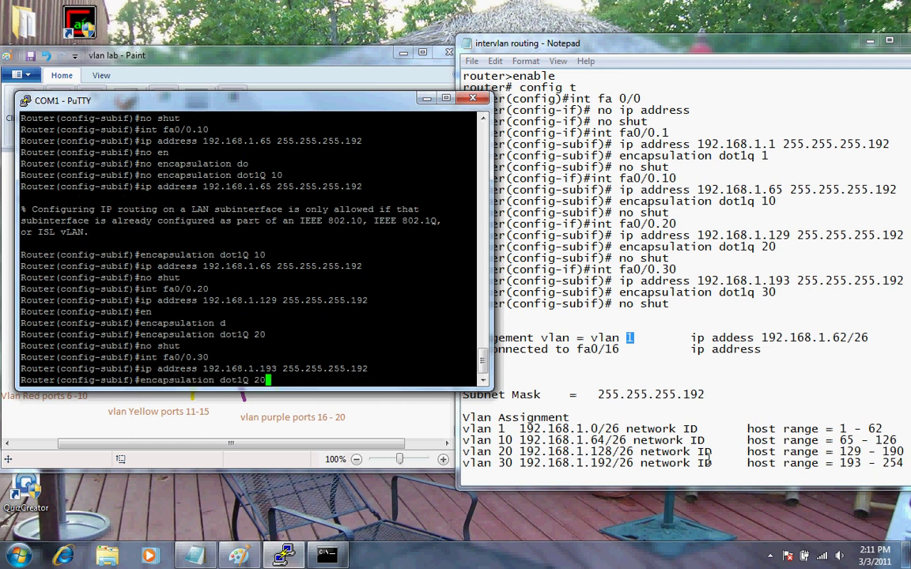
key("BackSpace")
key("BackSpace")
type("30")
key("Return")
type("no shut")
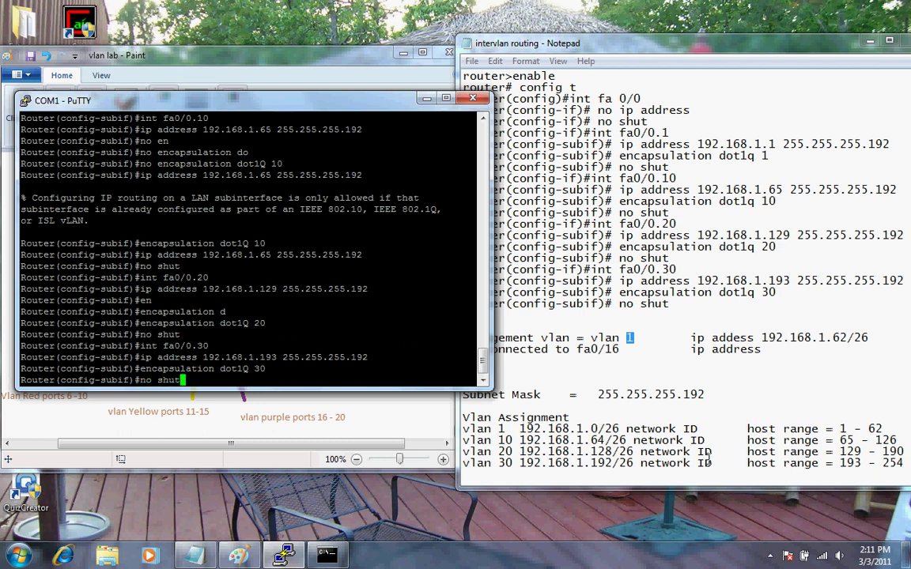
key("Return")
key("ctrl+z")
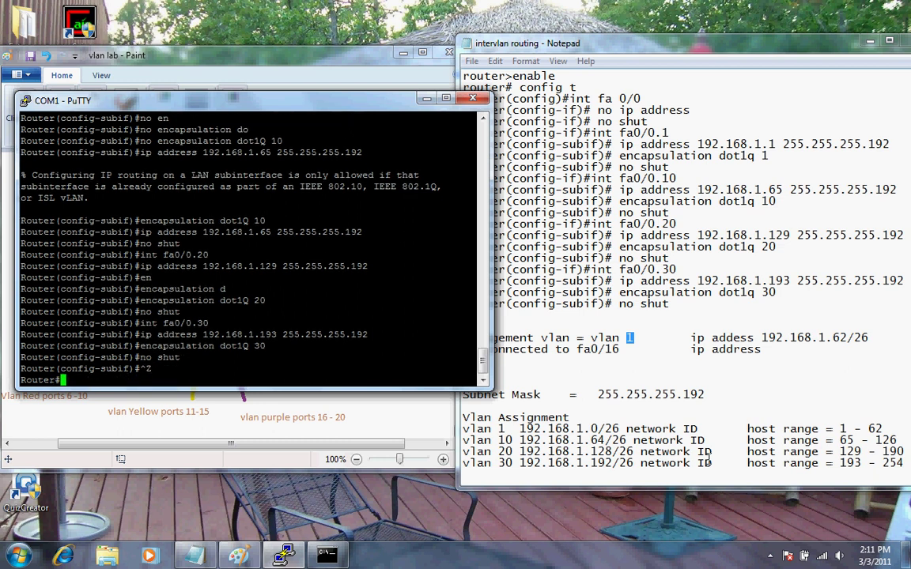
Display the router's interface summary with sh ip int brie to check the subinterface addresses and status.
type("sh")
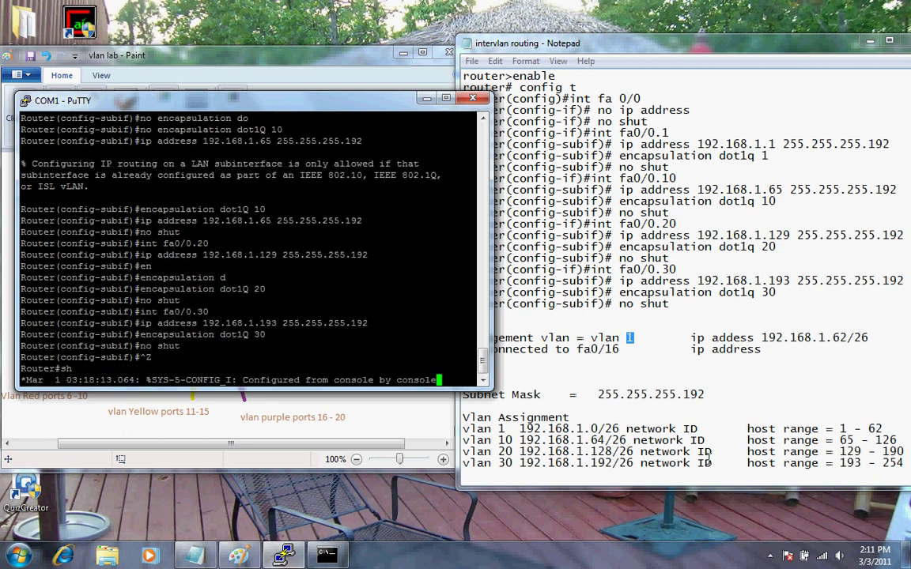
key("BackSpace")
key("BackSpace")
key("Return")
type("sh ip")
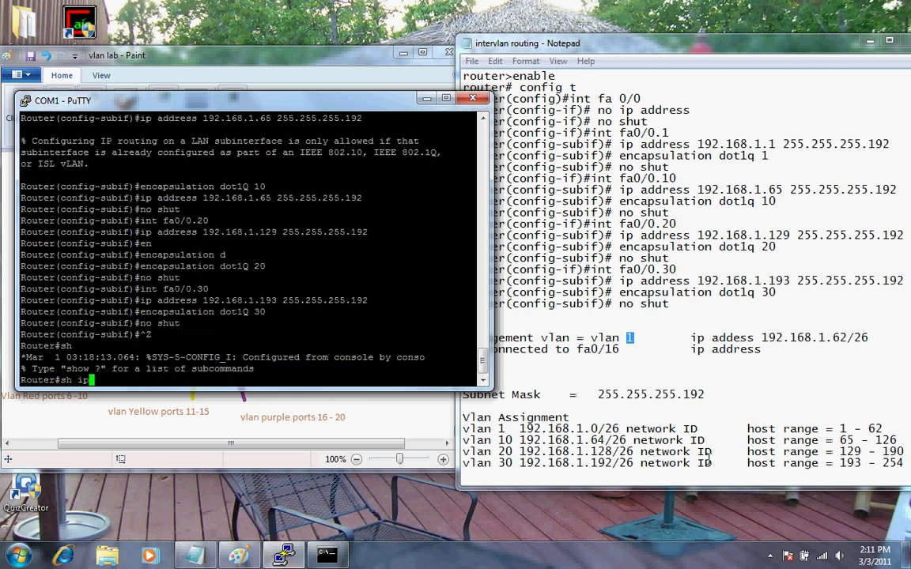
type(" int brie")
key("Return")
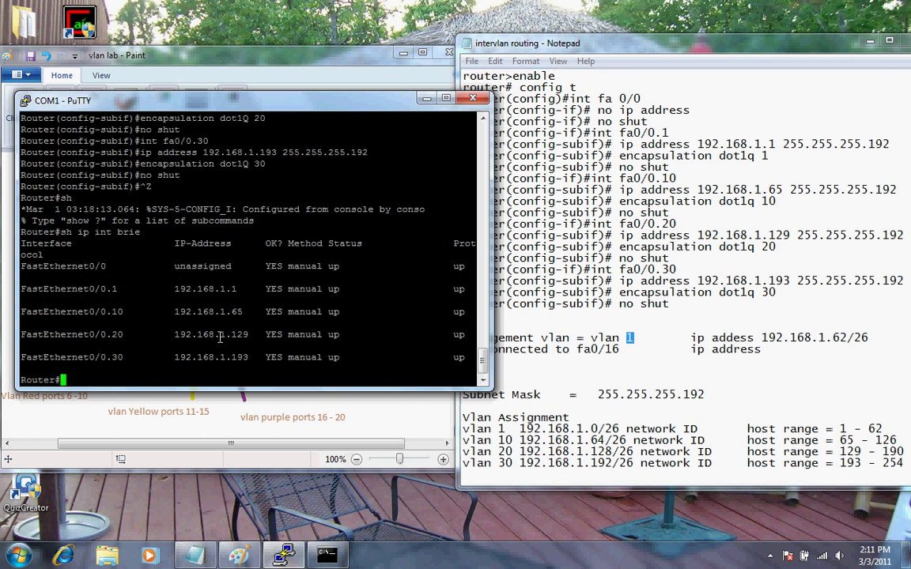
Compare the VLAN branches in the Paint topology diagram with the router's subinterface addresses, highlighting the host part of the fa0/0.10 address.
left_click(188, 429)
left_click(188, 429)
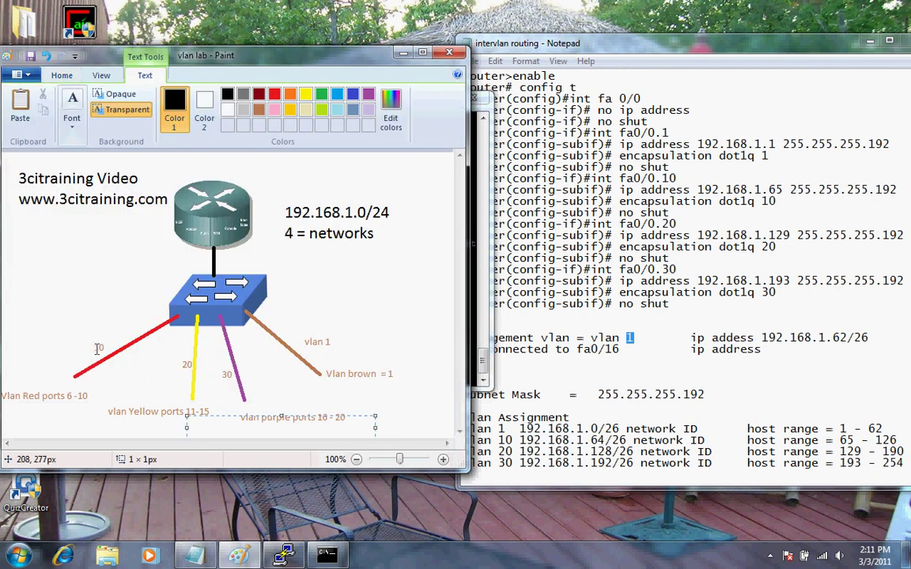
left_click(286, 554)
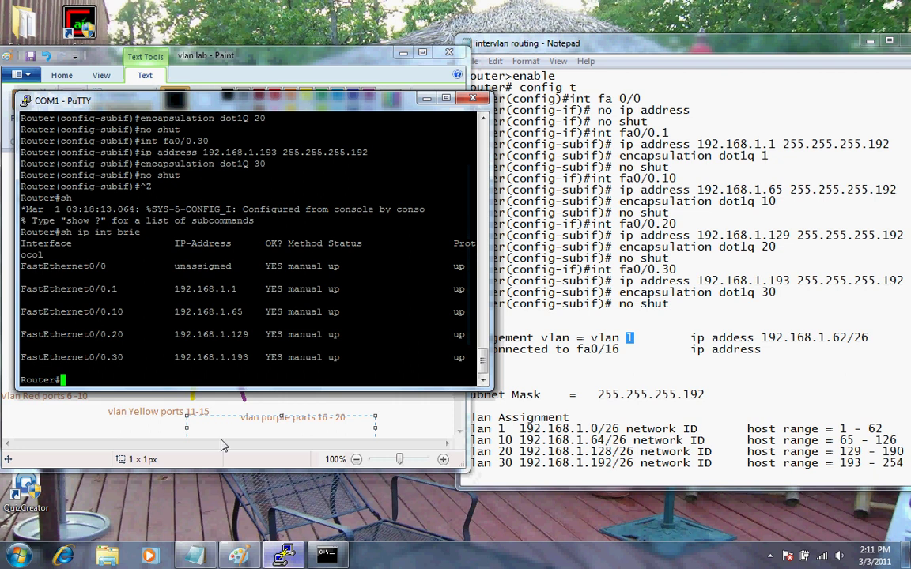
left_click_drag(247, 314, 234, 314)
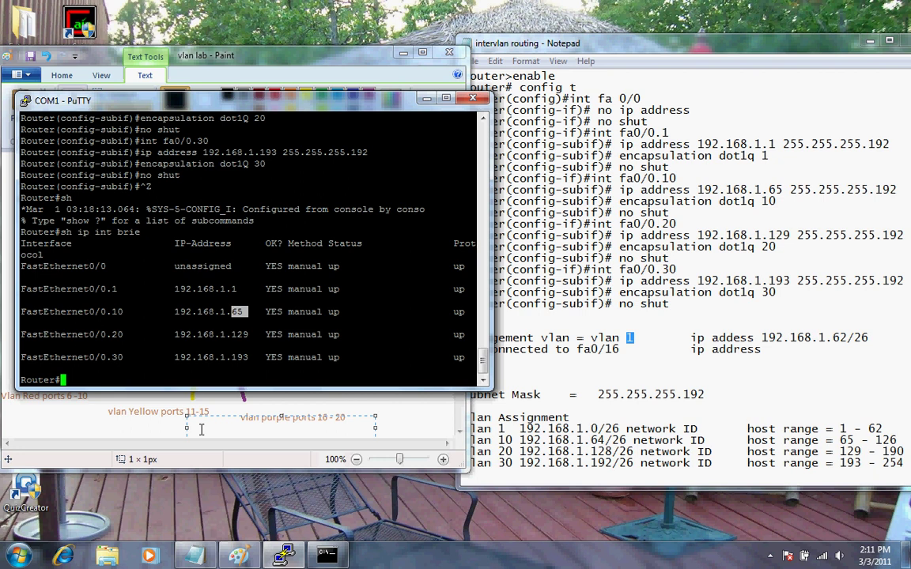
left_click(171, 433)
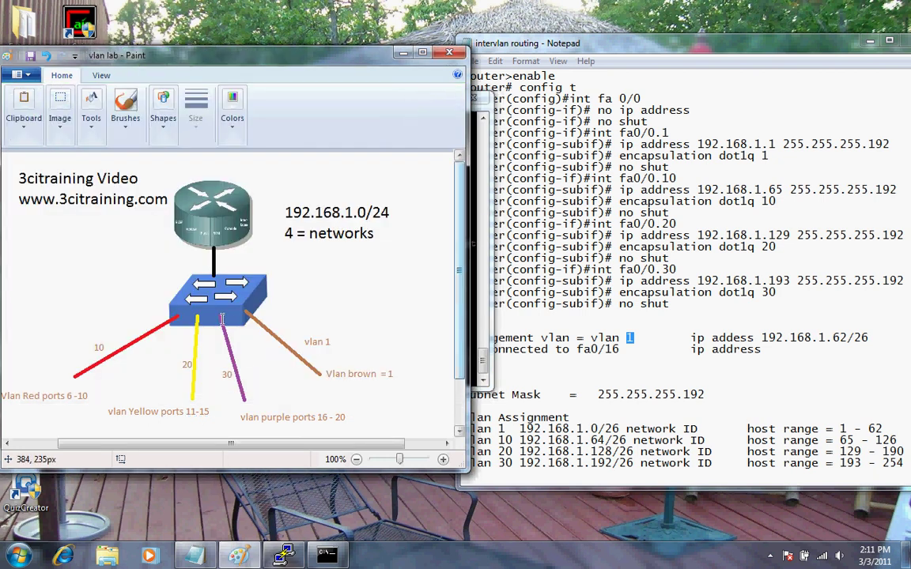
key("alt+Tab")
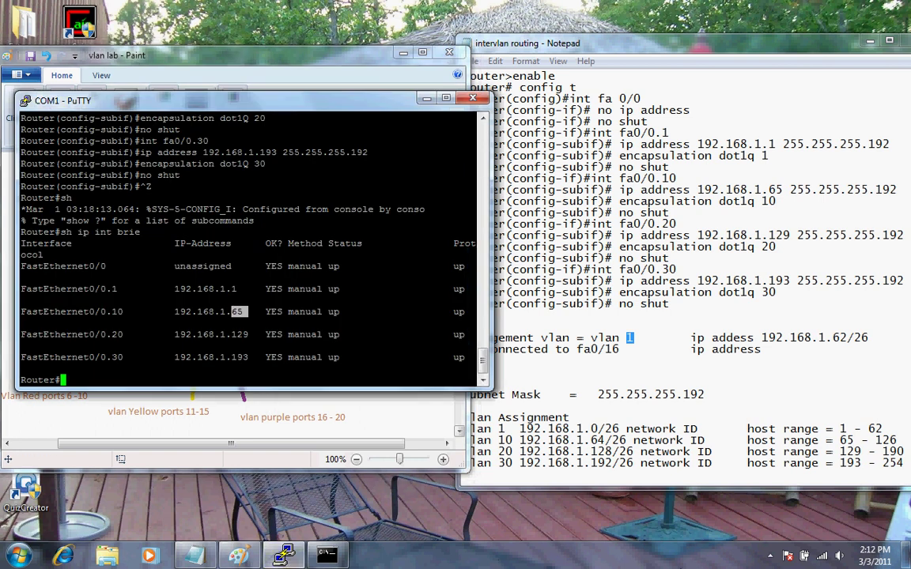
Check the PC's Local Area Connection details for its IPv4 address, subnet mask and default gateway, and close the network windows.
right_click(821, 560)
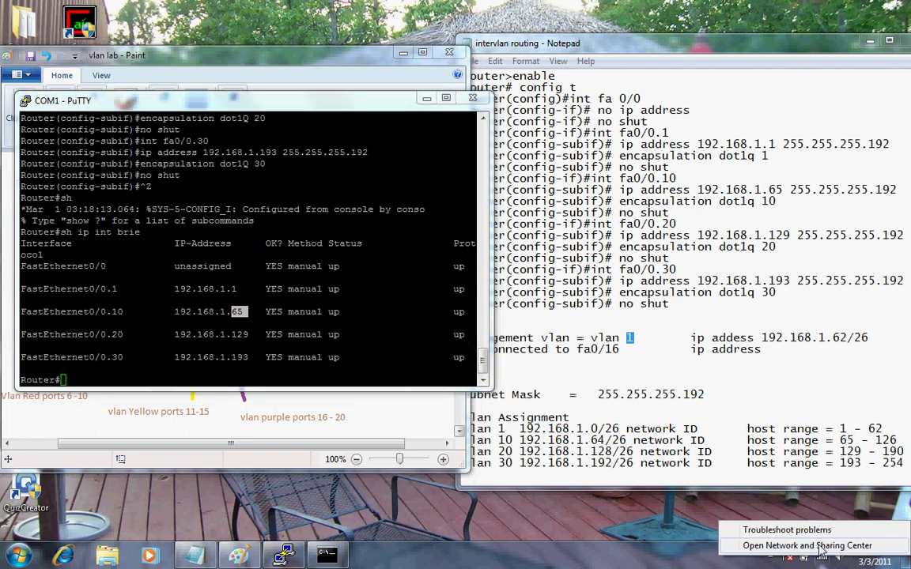
left_click(807, 543)
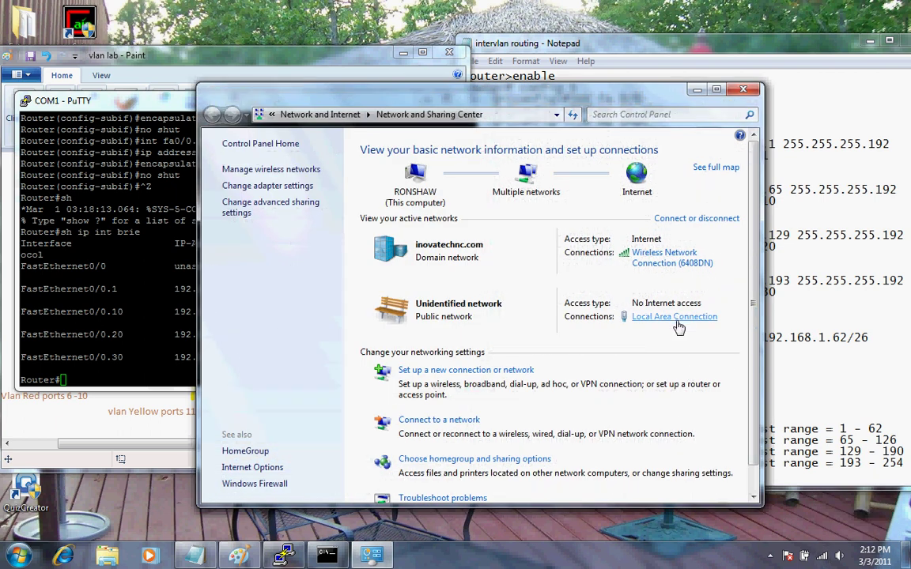
left_click(663, 316)
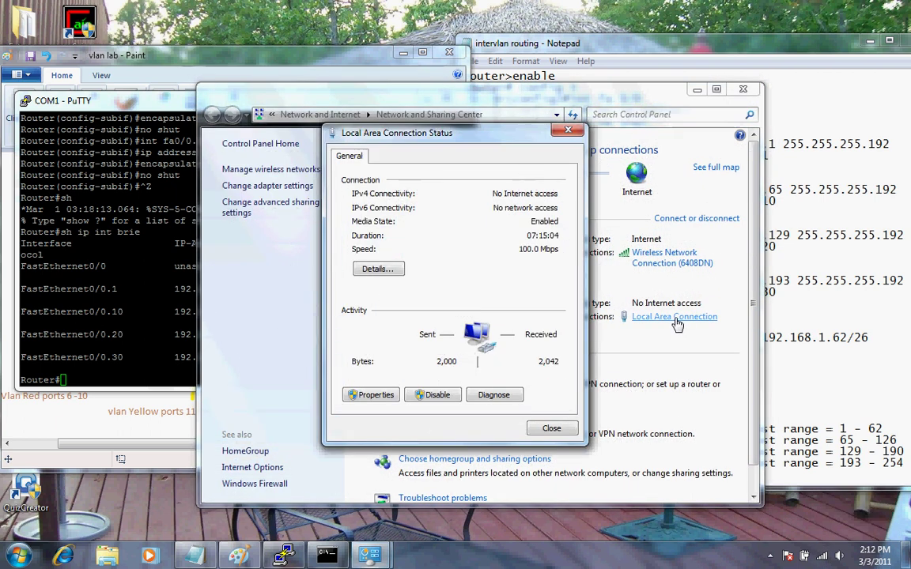
left_click(380, 269)
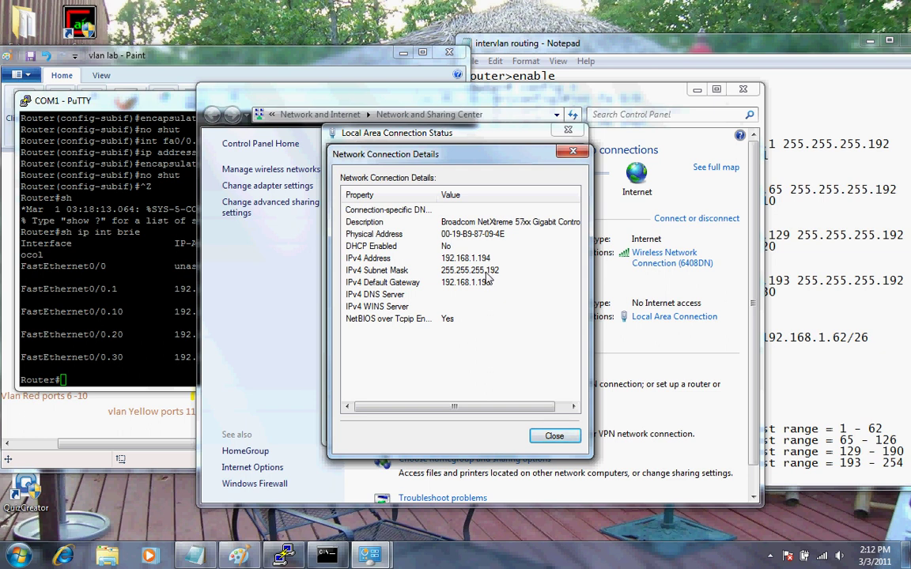
left_click(552, 436)
left_click(567, 130)
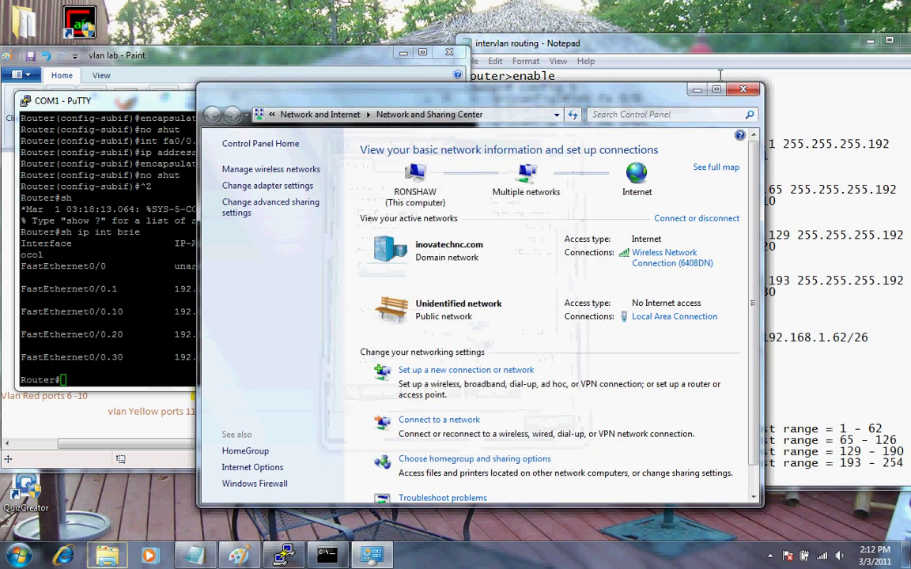
left_click(743, 88)
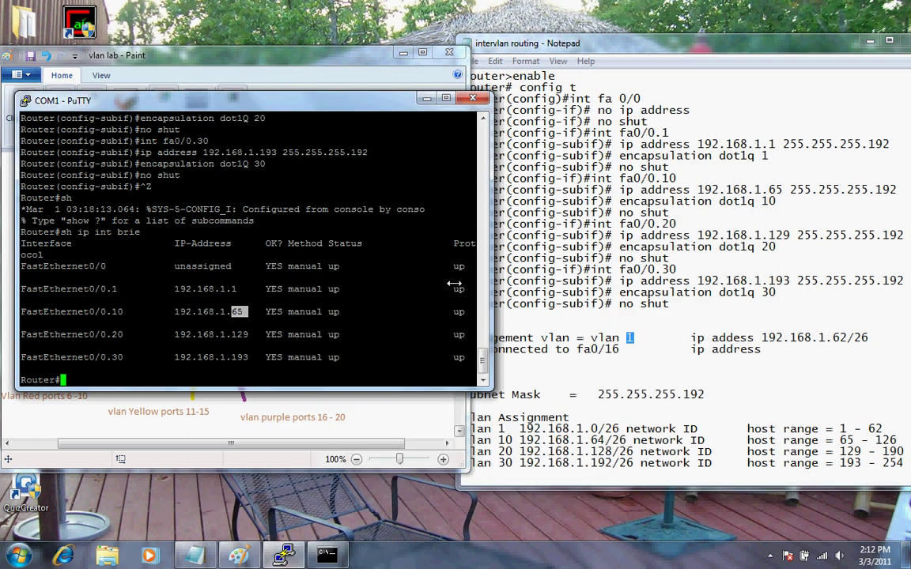
Ping the router's own subinterface addresses 192.168.1.1 and 192.168.1.193 from the router console.
type("ping 192.")
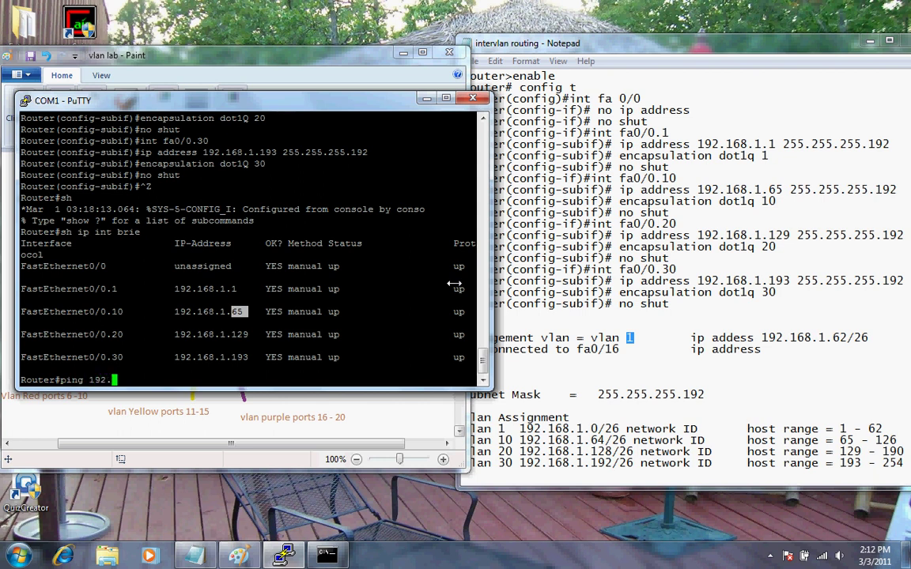
type("168.1.1")
key("Return")
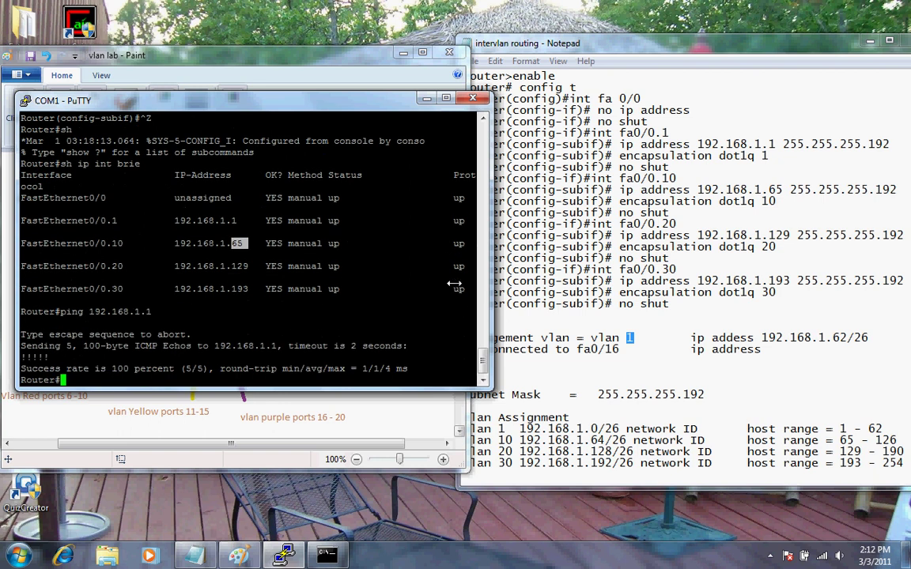
key("Up")
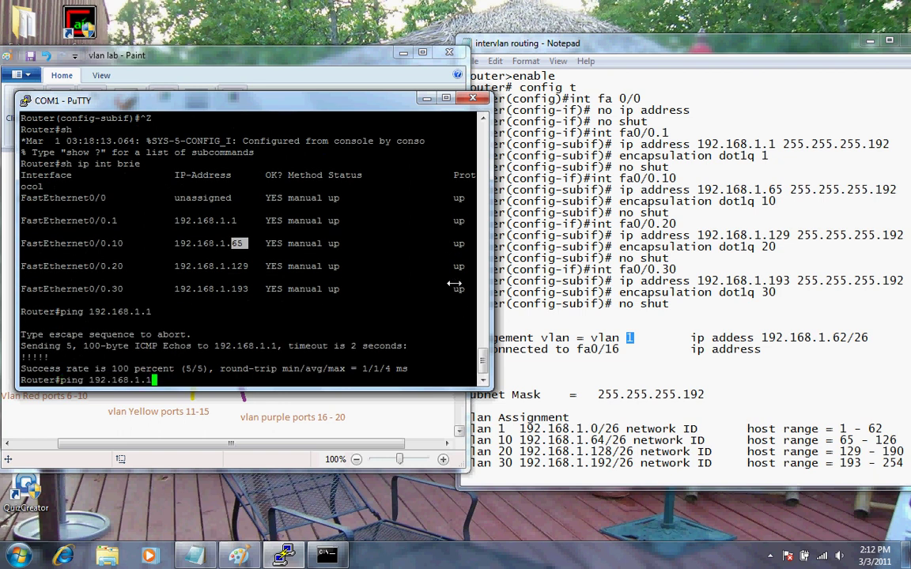
key("BackSpace")
type("193")
key("Return")
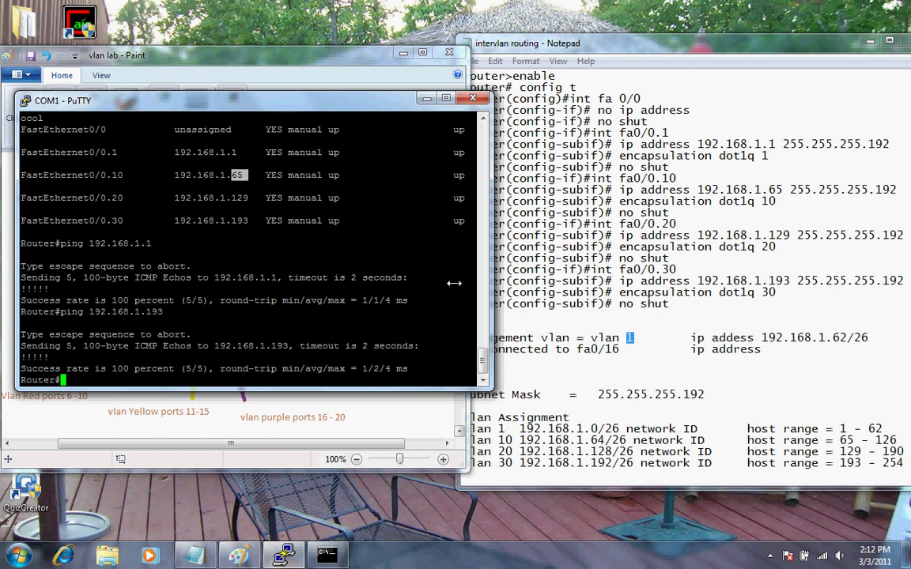
Ping the PC at 192.168.1.194 and the management VLAN address 192.168.1.62 from the router console.
key("Up")
key("BackSpace")
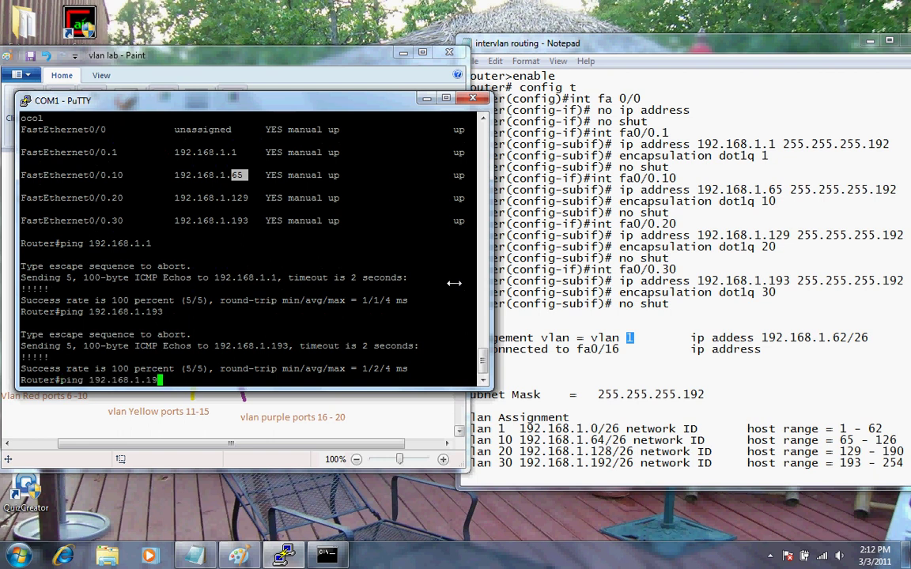
type("4")
key("Return")
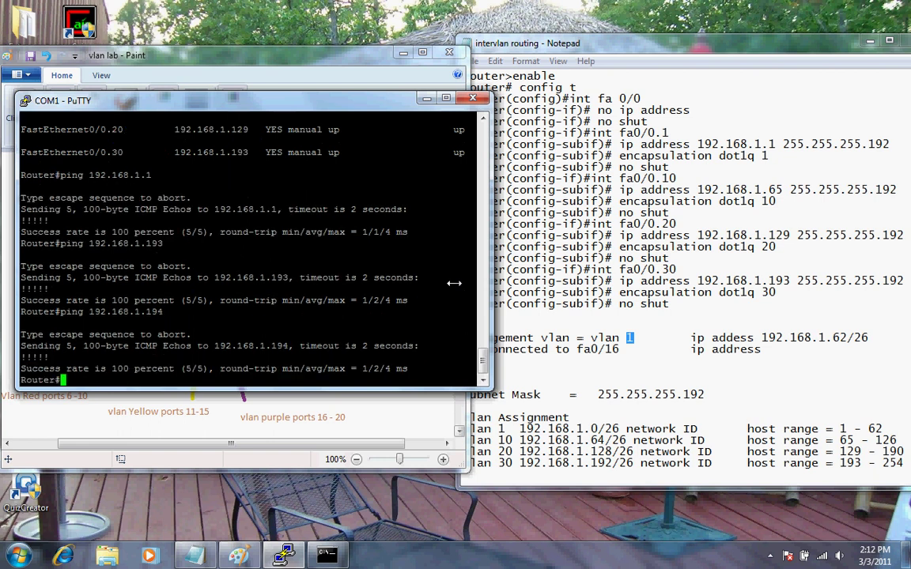
key("Up")
key("BackSpace")
key("BackSpace")
key("BackSpace")
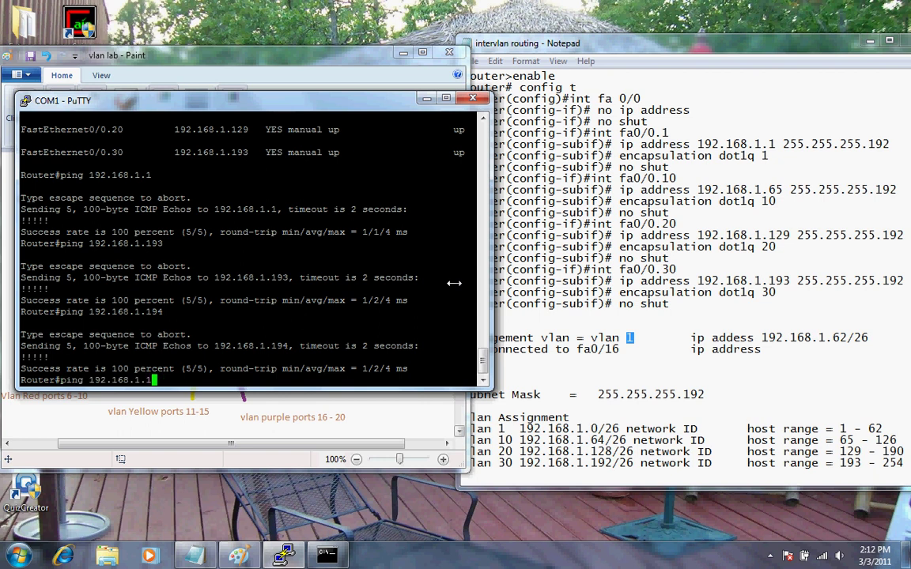
type("62")
key("Return")
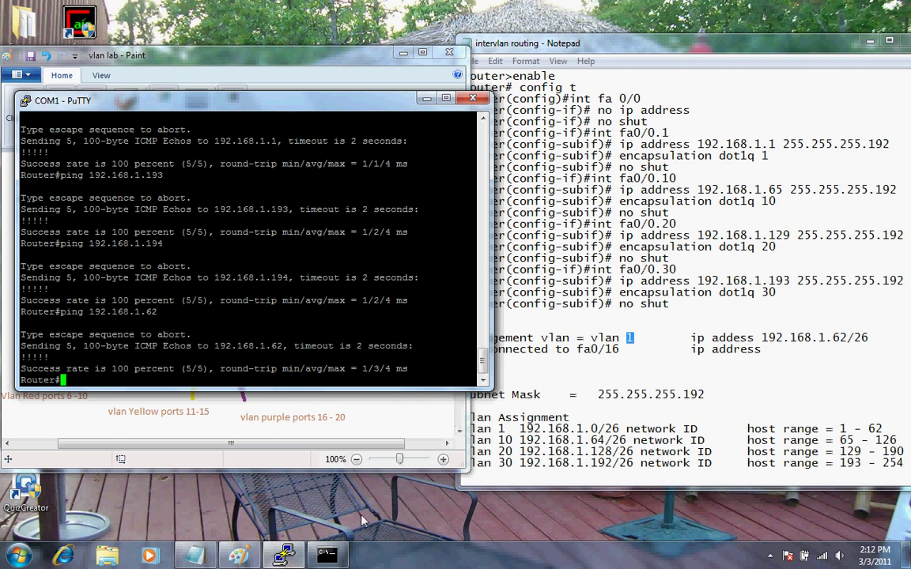
Switch to the Windows command prompt and ping the PC's own address 192.168.1.194 and its gateway 192.168.1.193.
left_click(324, 558)
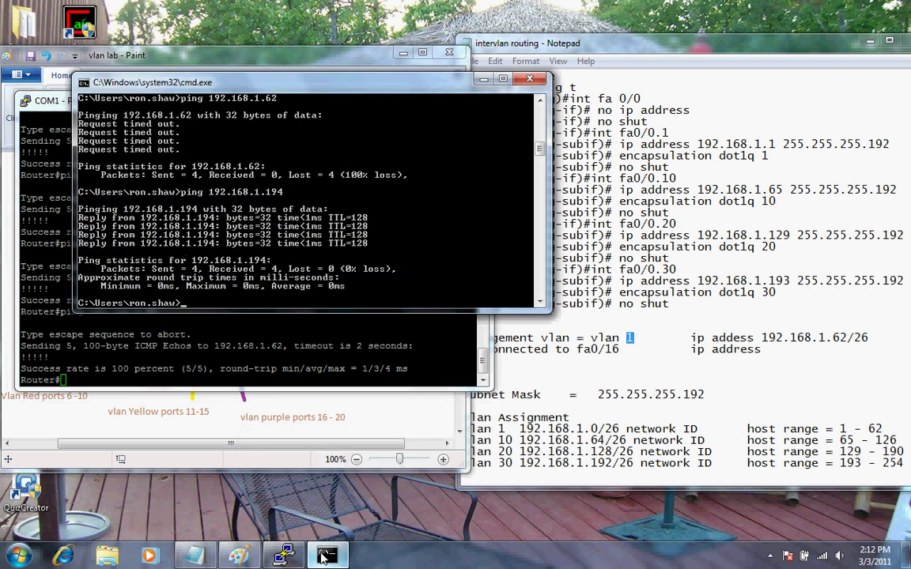
key("Up")
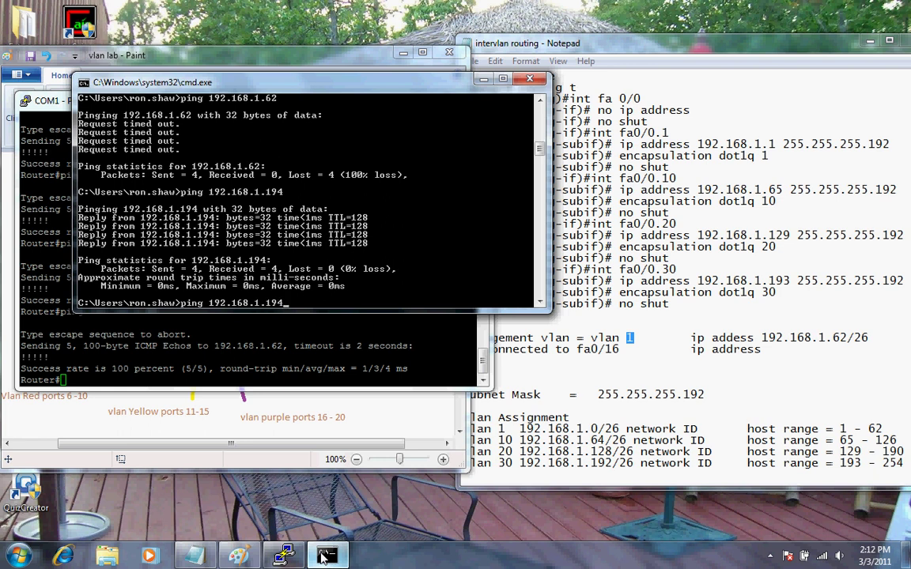
key("Return")
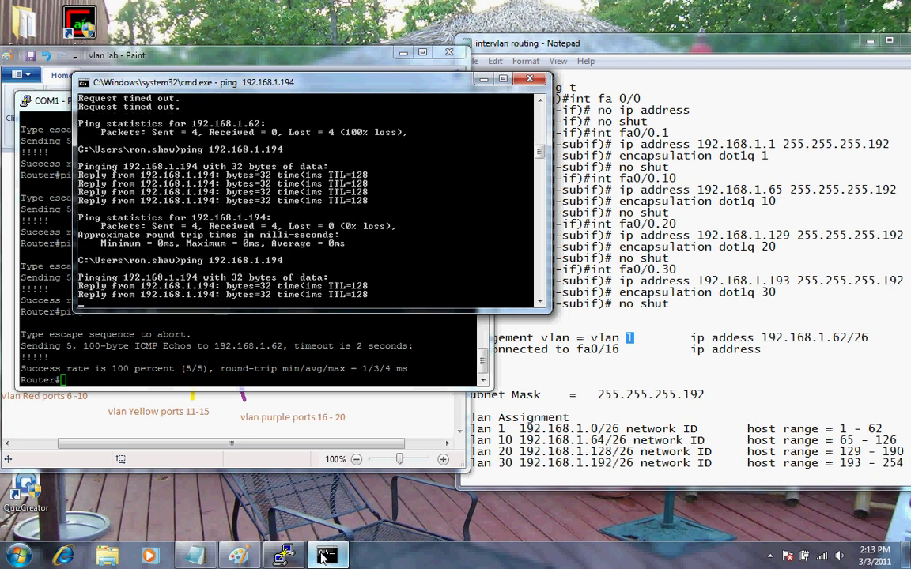
key("Up")
key("BackSpace")
key("BackSpace")
type("93")
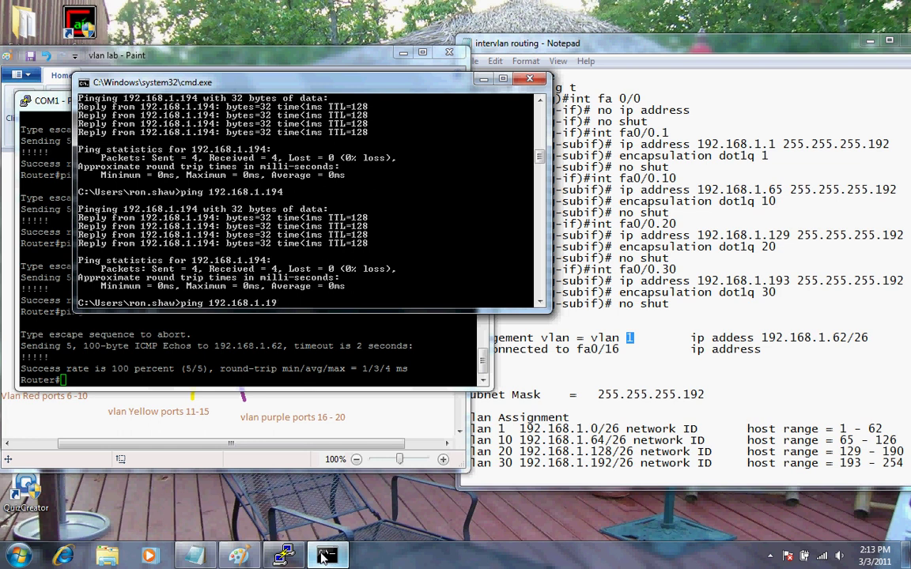
key("Return")
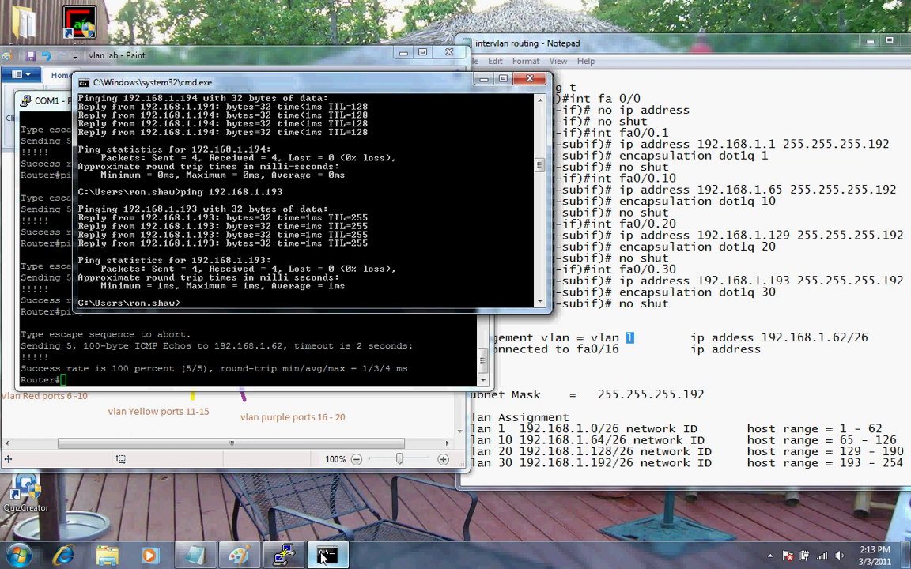
Ping the management VLAN address 192.168.1.62 from the PC, consulting the Paint topology diagram while the test runs.
key("Up")
key("BackSpace")
key("BackSpace")
key("BackSpace")
type("62")
key("Return")
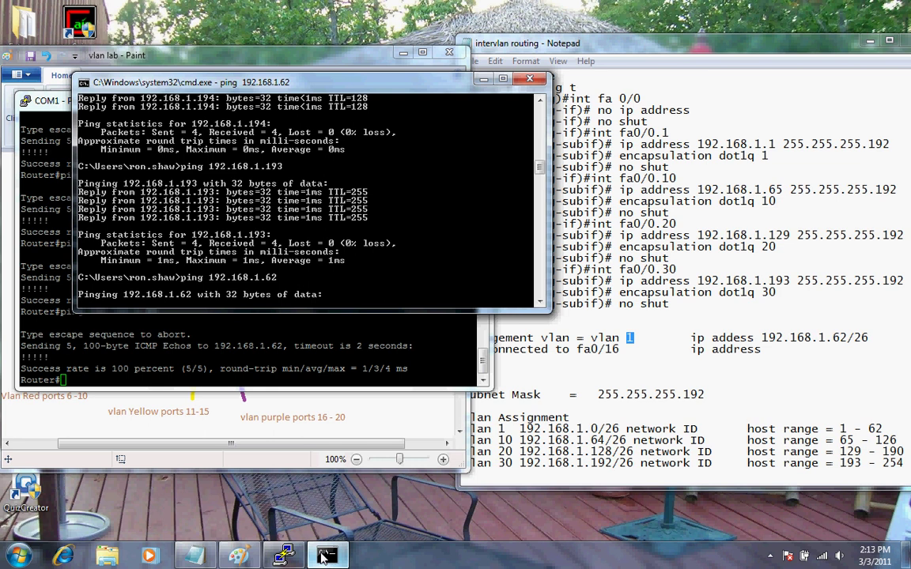
left_click(214, 425)
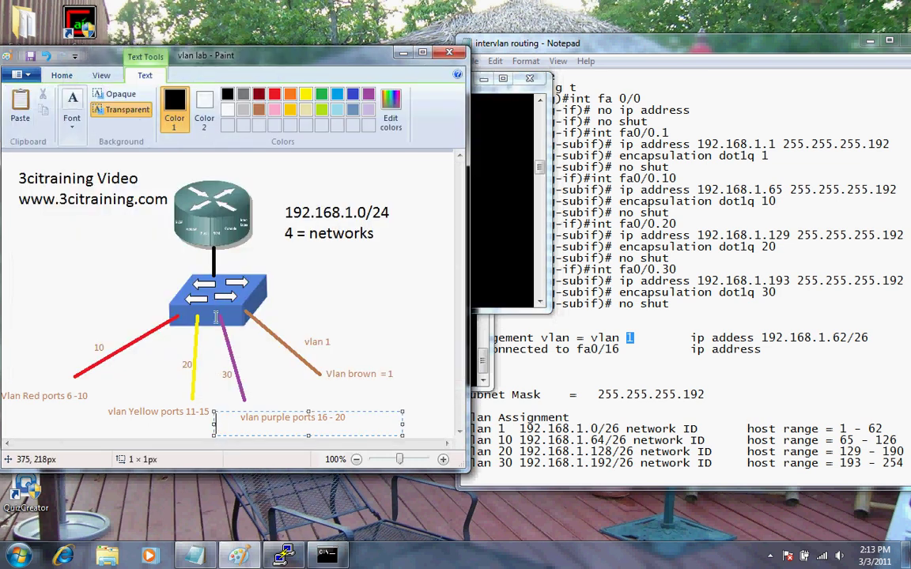
left_click(324, 557)
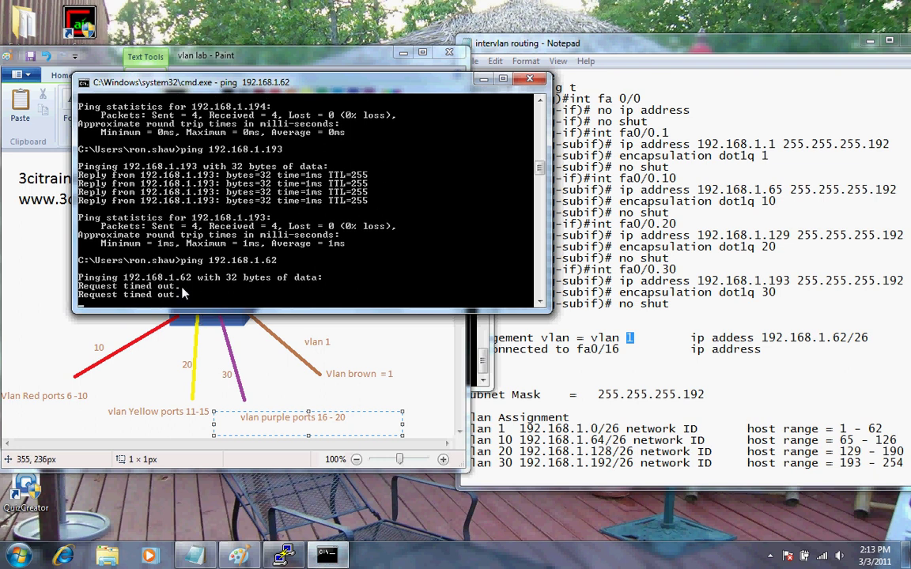
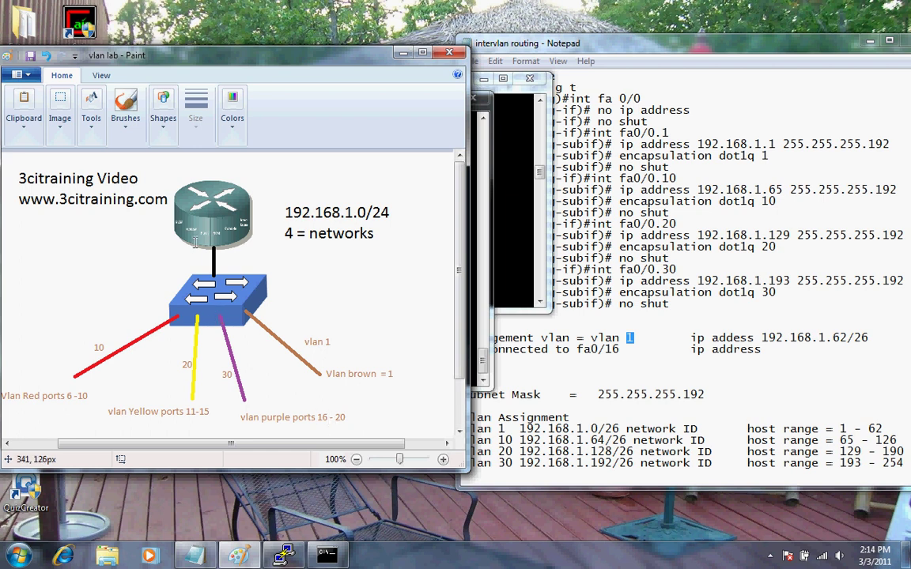
Examine the router-to-switch link in the Paint topology diagram and the fa0/0.1 IP address line in the Notepad notes.
left_click_drag(209, 250, 223, 274)
left_click(91, 99)
left_click(206, 244)
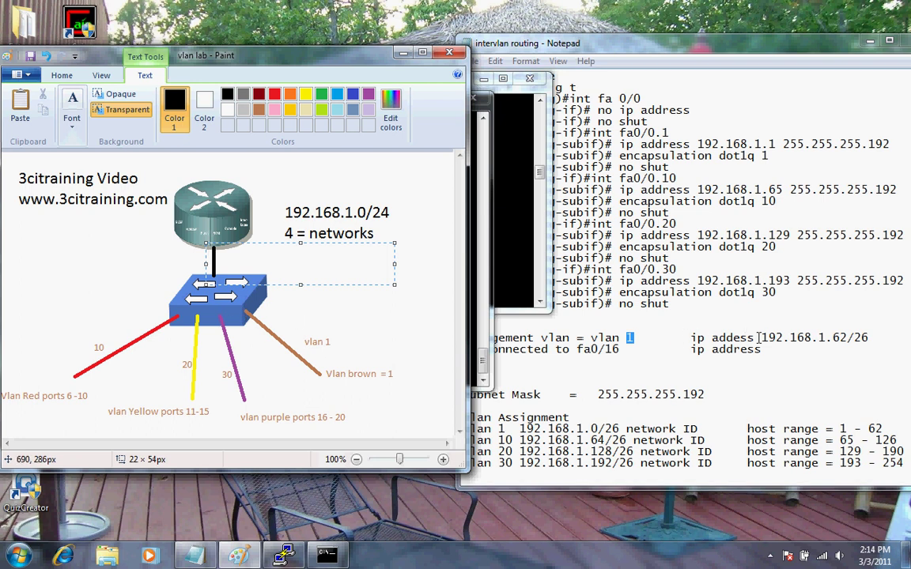
left_click(630, 367)
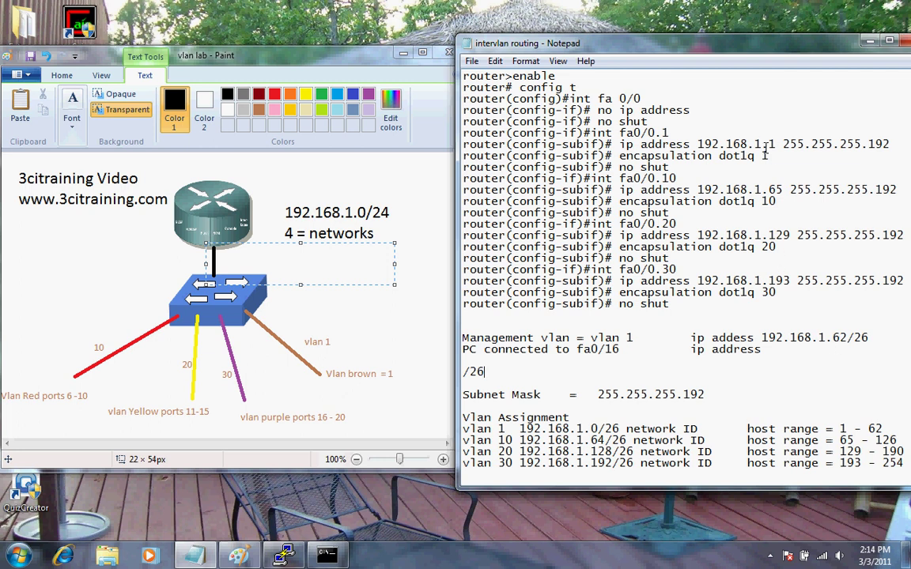
mouse_move(619, 144)
left_mouse_down()
mouse_move(849, 154)
mouse_move(875, 144)
left_mouse_up()
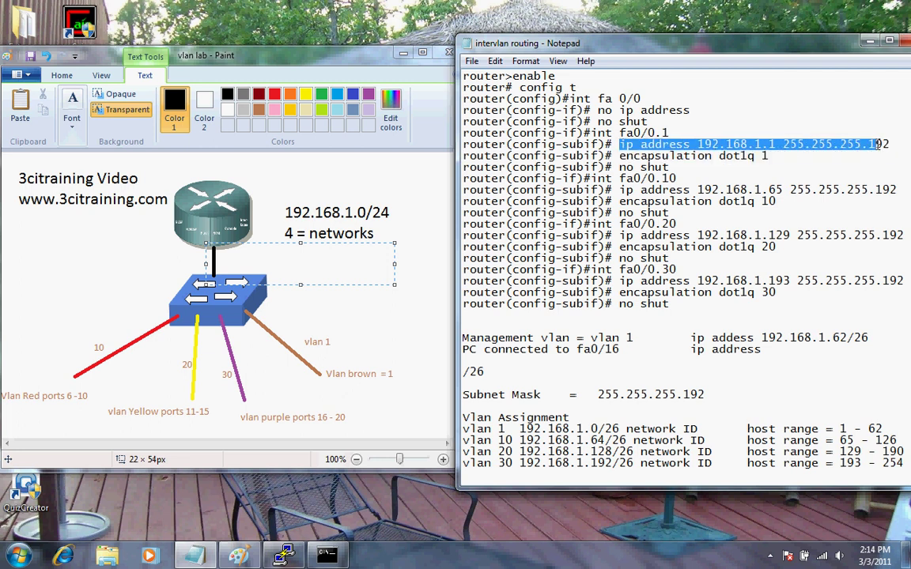
Switch to PuTTY, display switch SW2's running configuration and review the access VLAN assignments of ports FastEthernet0/1 through 0/20.
mouse_move(283, 556)
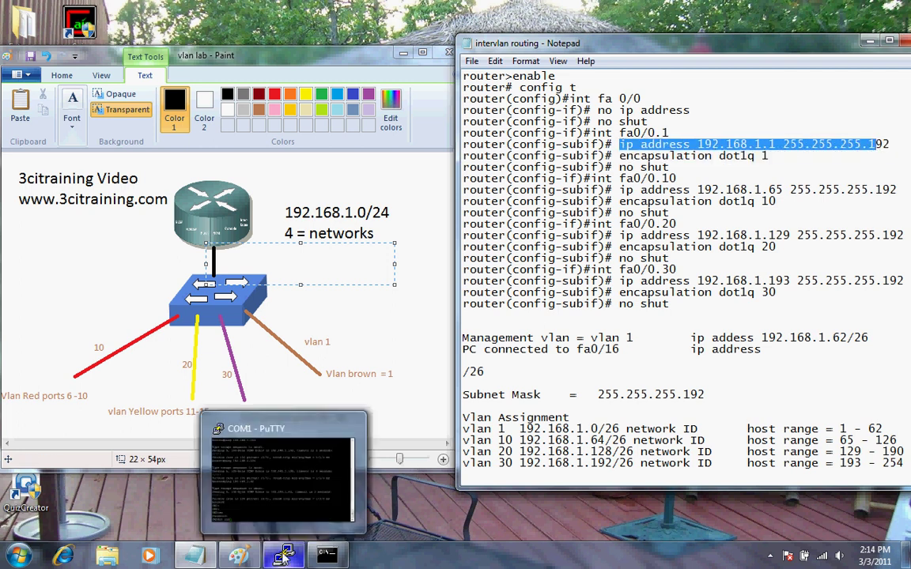
left_click(259, 503)
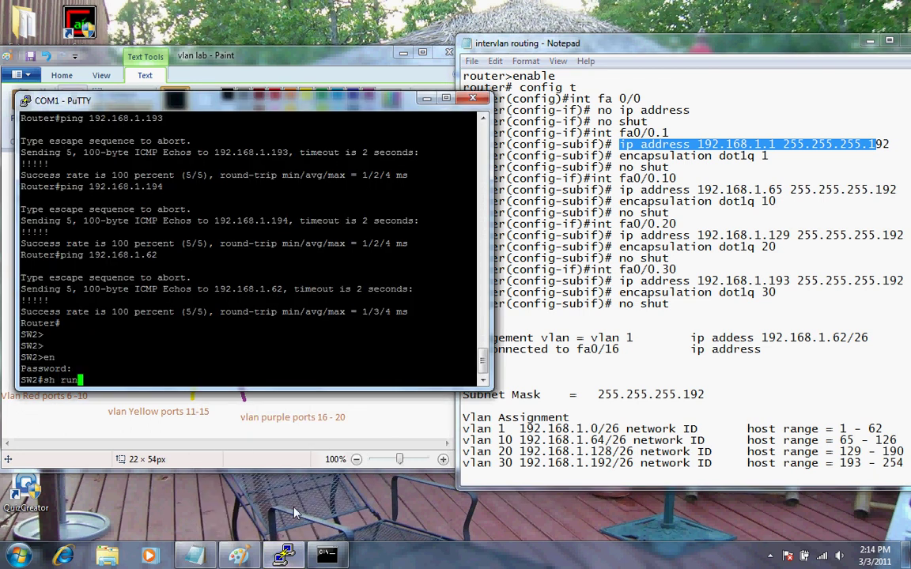
key("Return")
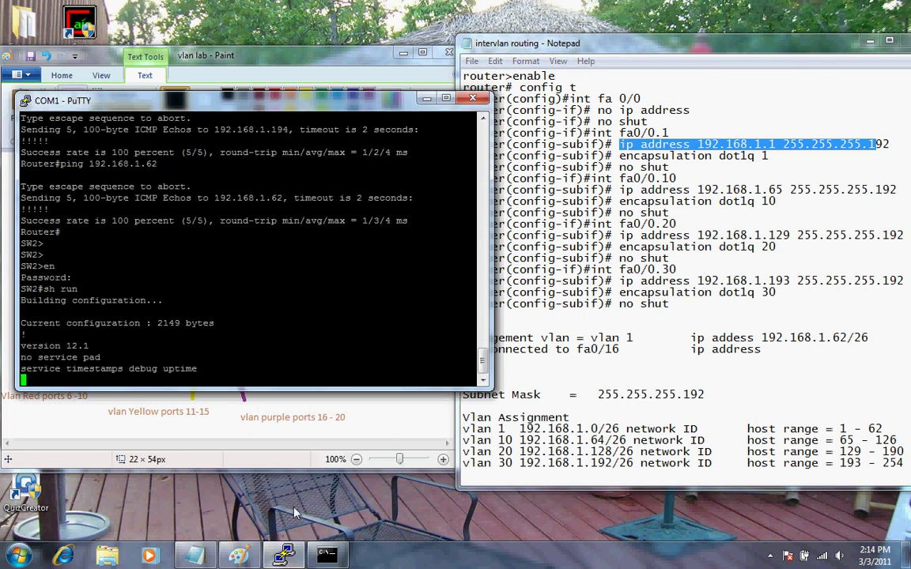
key("space")
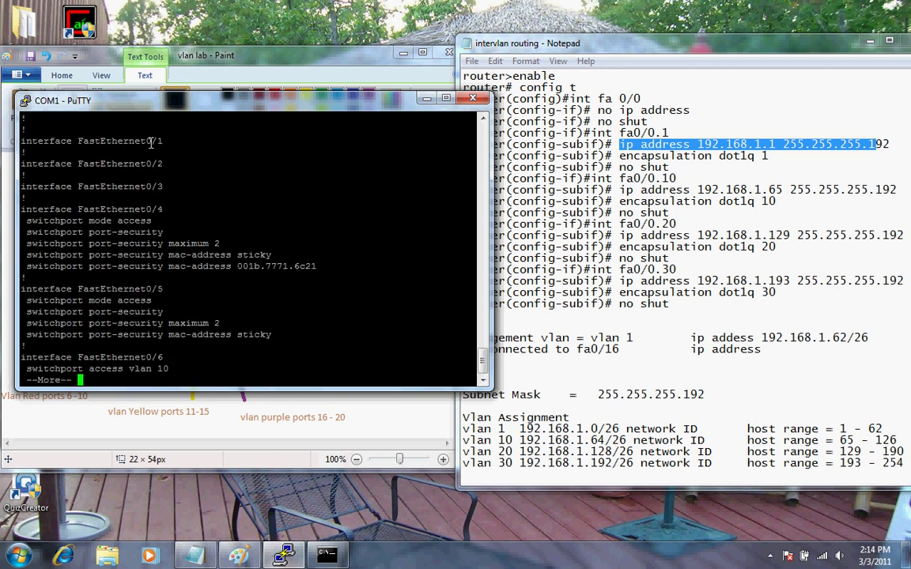
left_click_drag(173, 140, 26, 146)
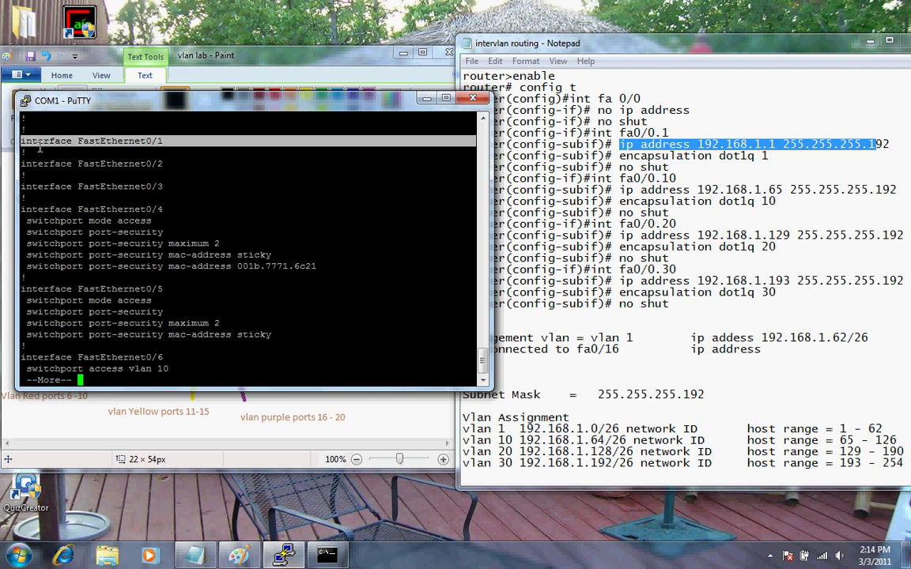
key("space")
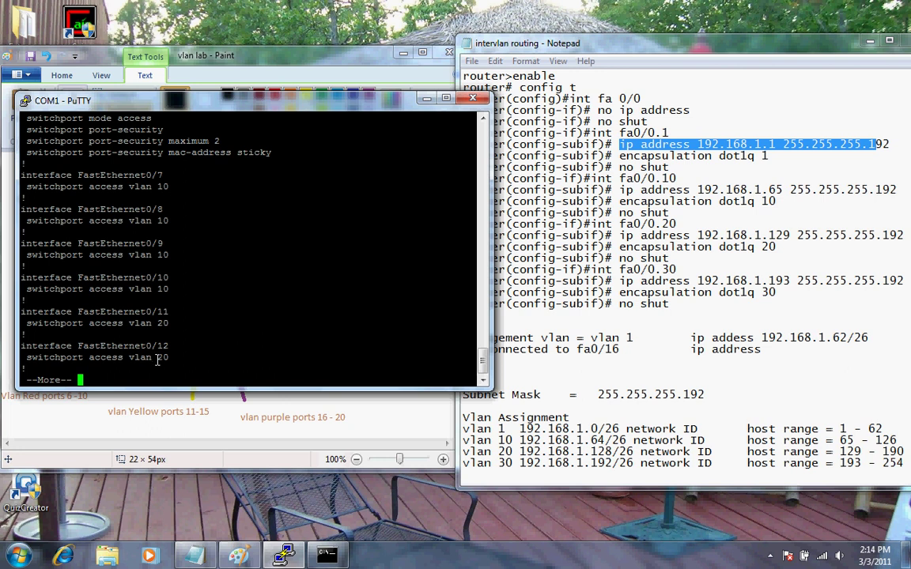
key("space")
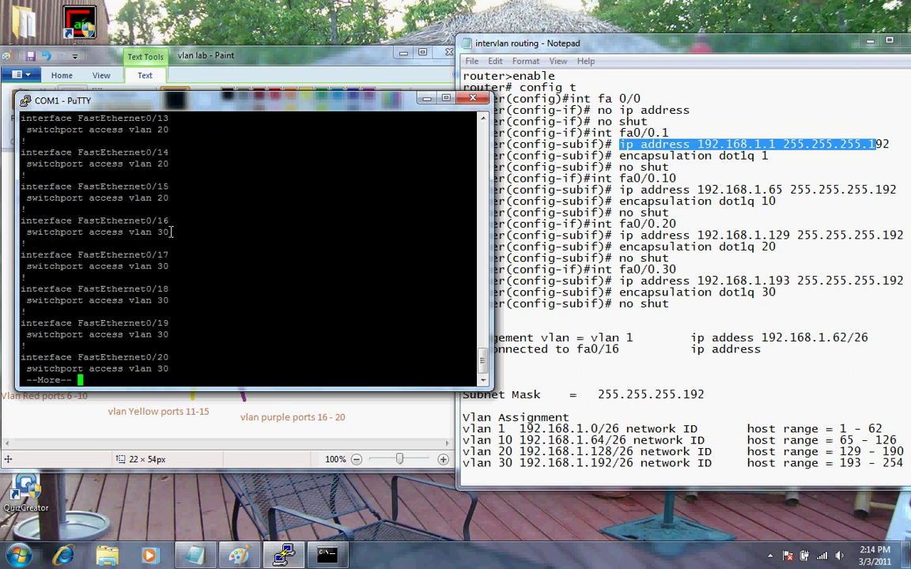
left_click_drag(167, 231, 19, 222)
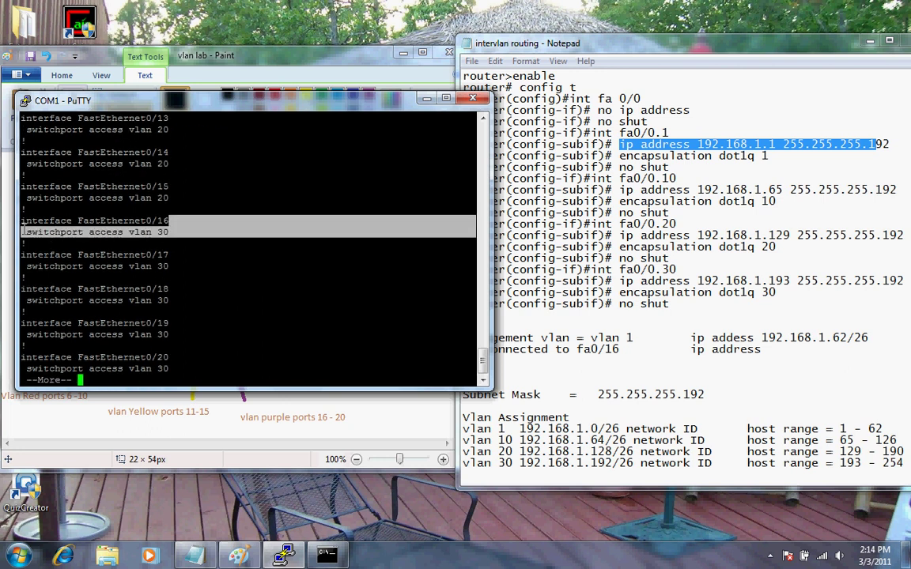
Review the rest of SW2's running configuration, checking the Vlan1 IP address and default gateway against the Paint topology diagram.
key("space")
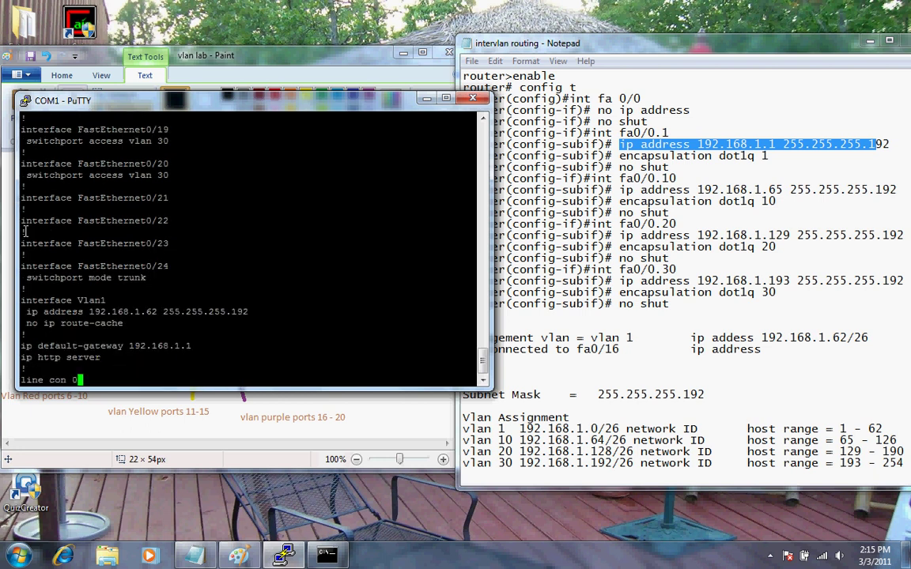
left_click_drag(250, 248, 56, 242)
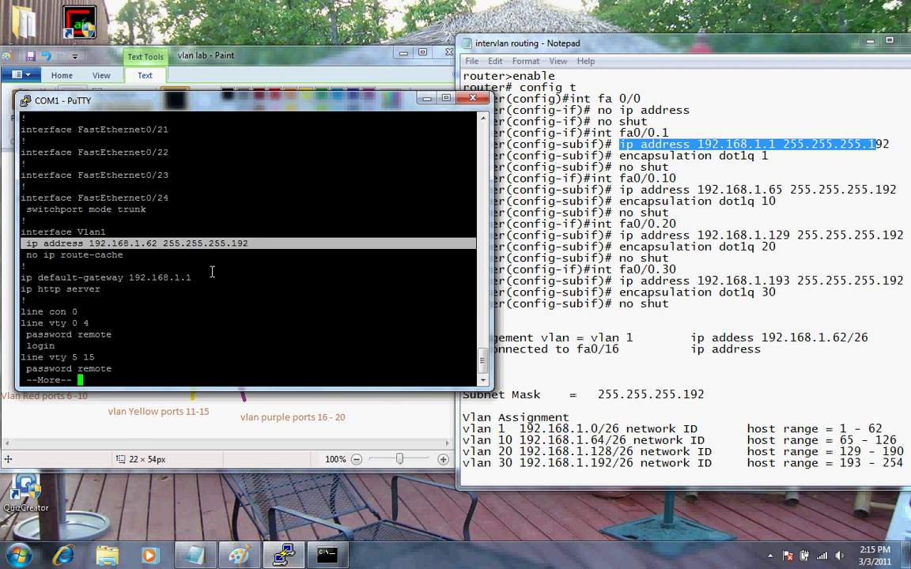
left_click_drag(207, 277, 22, 279)
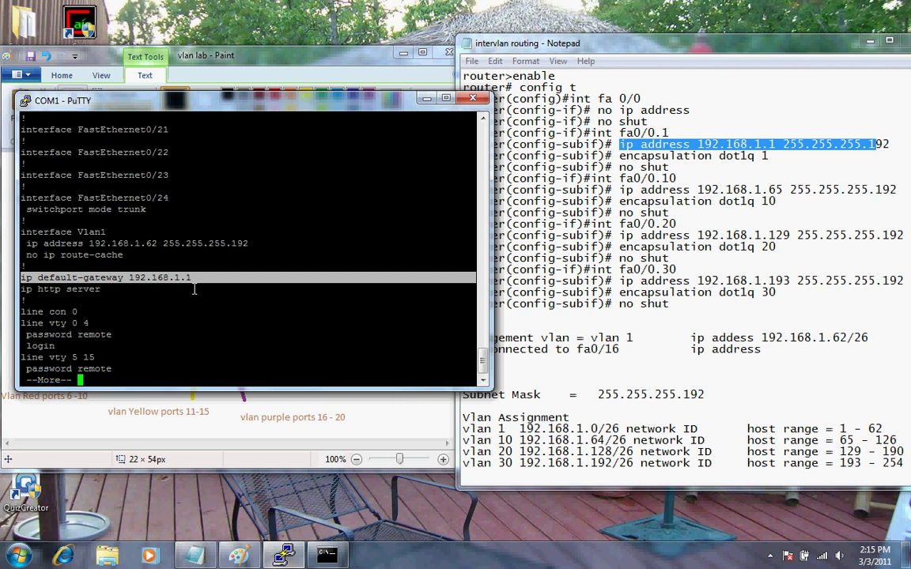
left_click(239, 431)
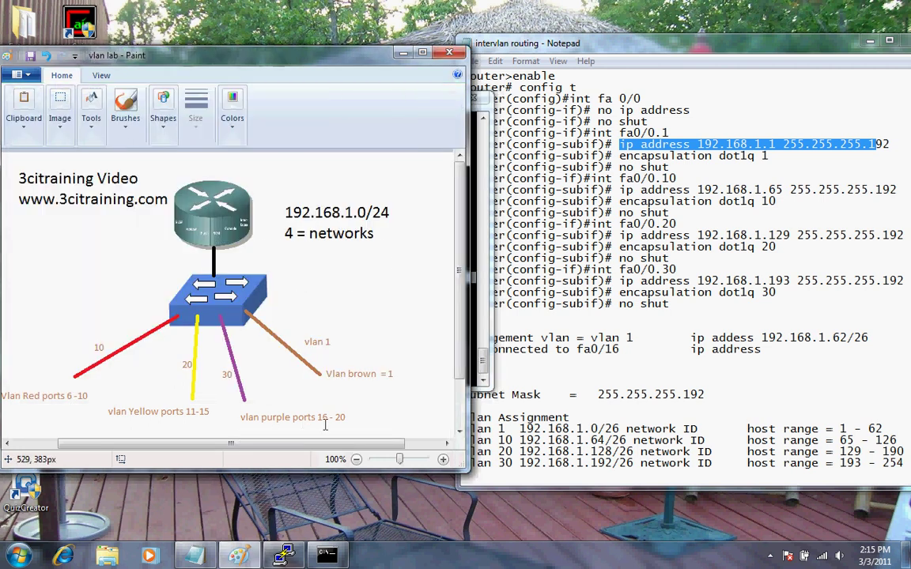
key("alt+Tab")
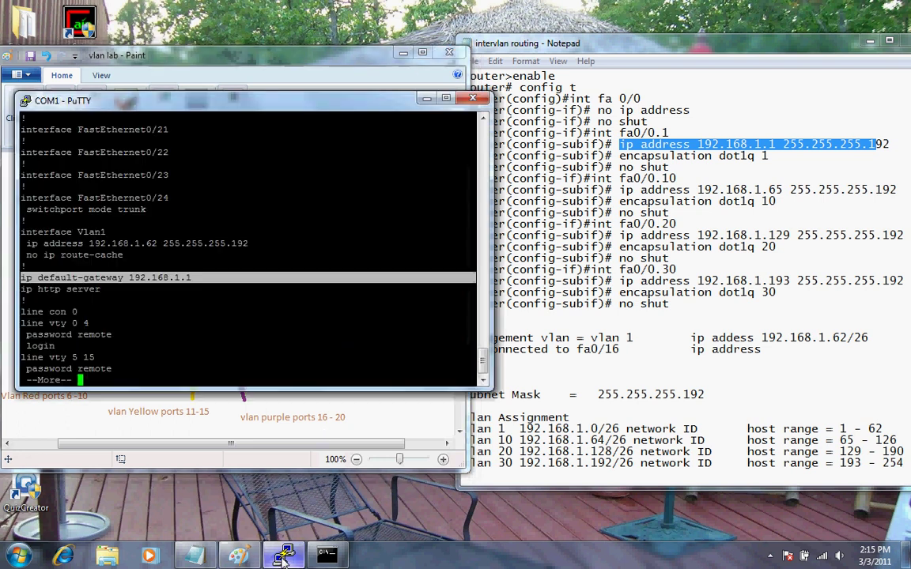
key("space")
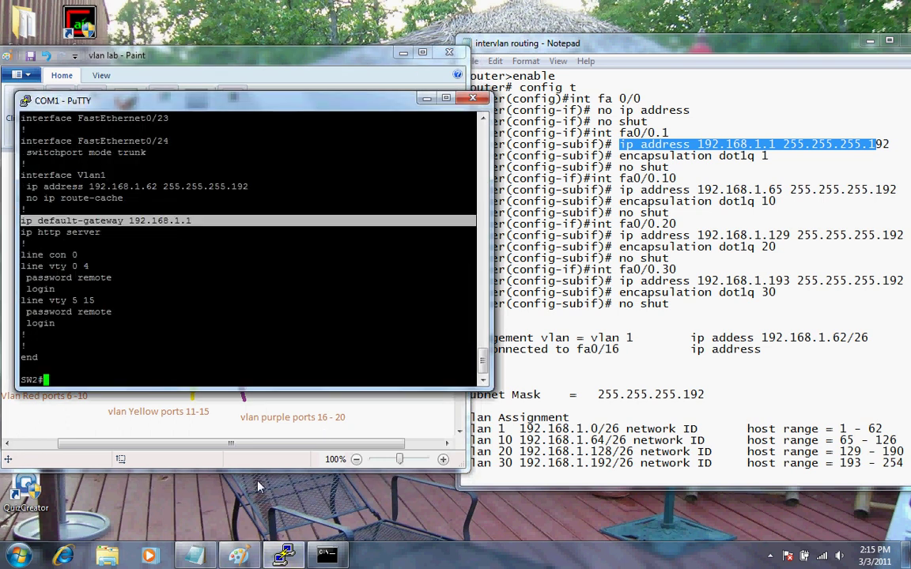
Configure interface fa0/1 on switch SW2 as a trunk port with switchport mode trunk.
type("conf t")
key("Return")
type("int ")
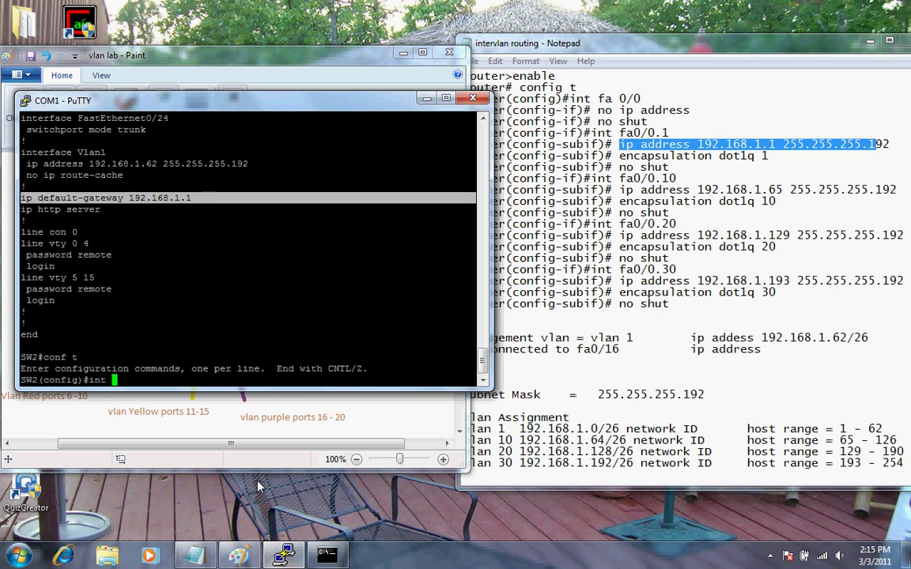
type("fa0/1")
key("Return")
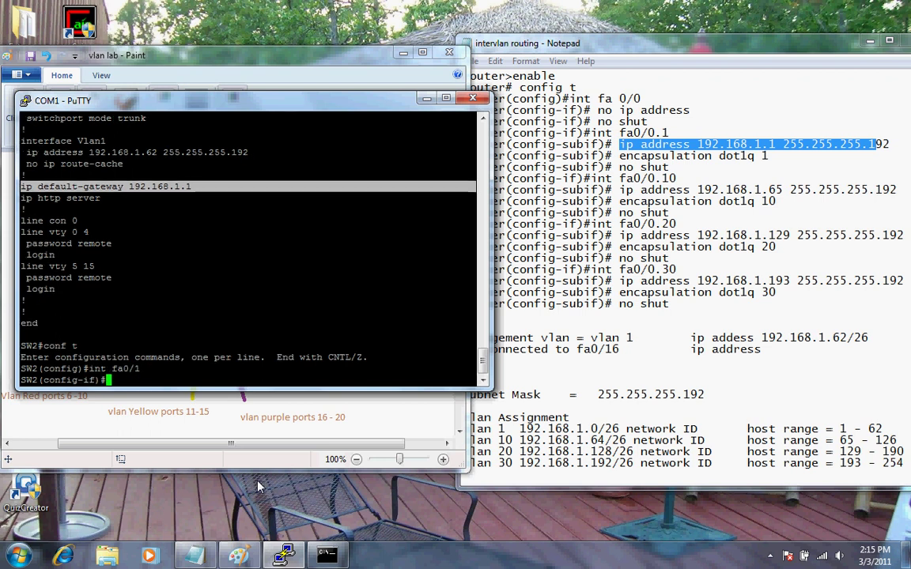
type("sw")
key("Tab")
type("mode t")
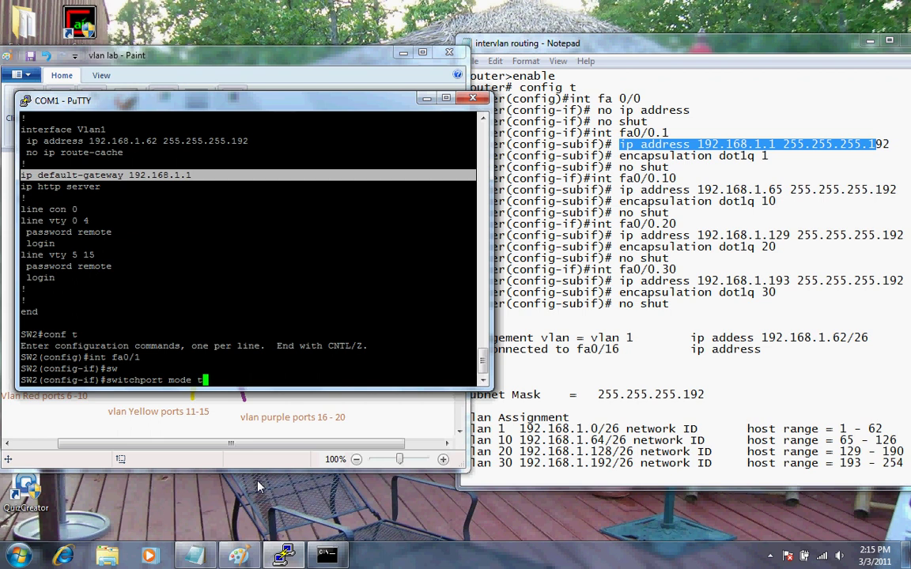
key("Tab")
key("Return")
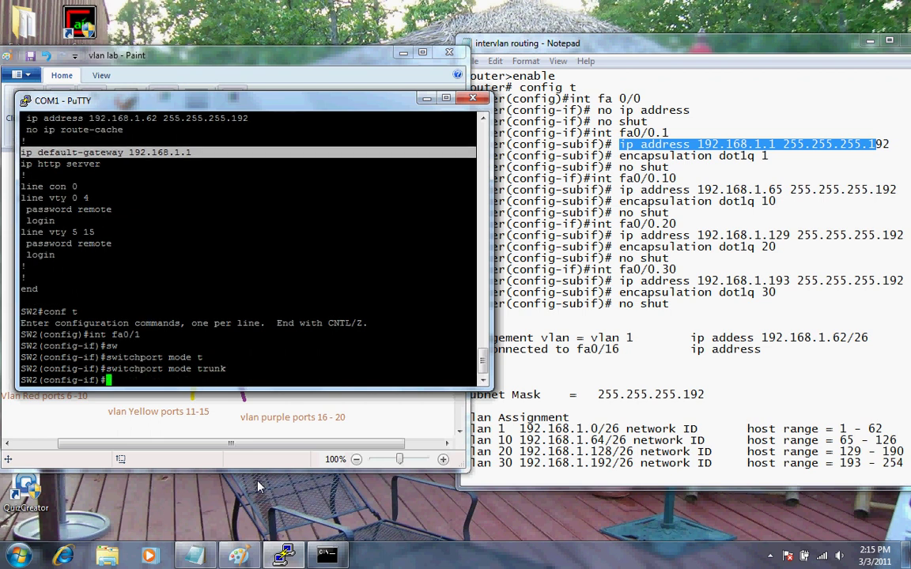
Leave configuration mode and save SW2's configuration with wr.
key("ctrl+z")
type("wr")
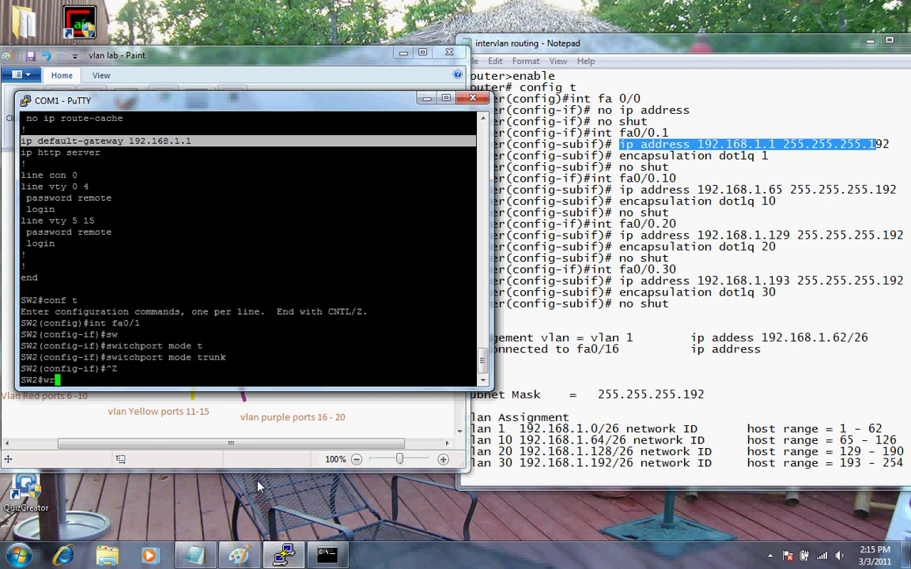
key("Return")
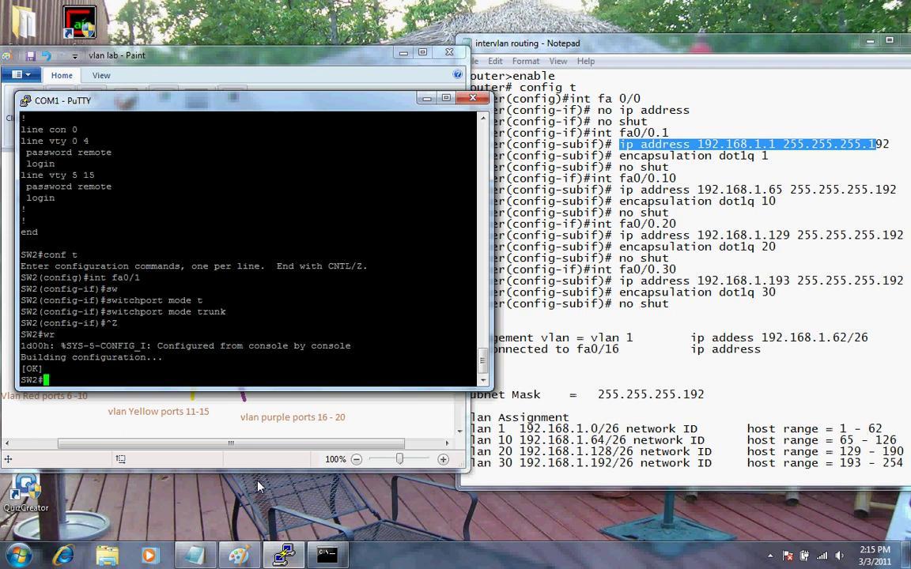
Ping the router addresses 192.168.1.1 and 192.168.1.193 and the PC at 192.168.1.194 from switch SW2.
type("ping 192.168.1.1")
key("Return")
key("Up")
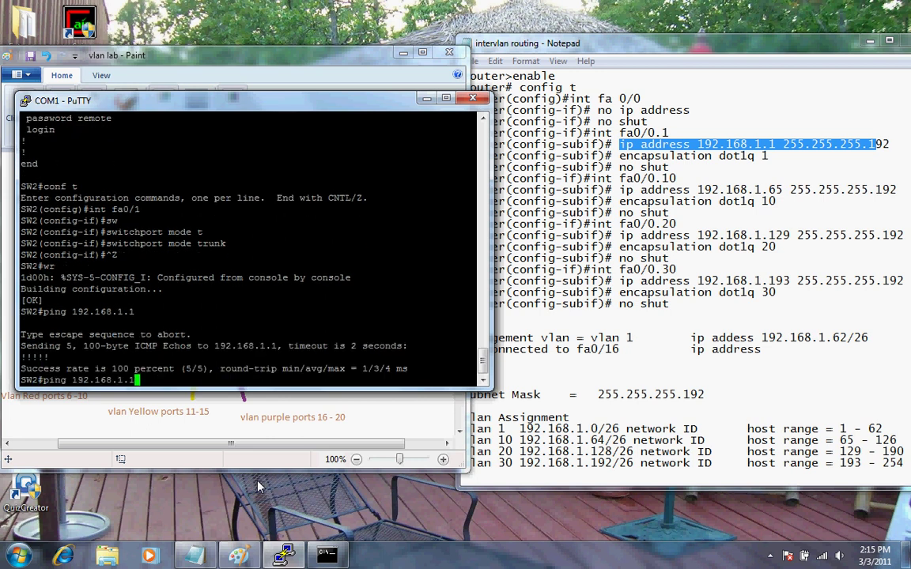
type("93")
key("Return")
key("Up")
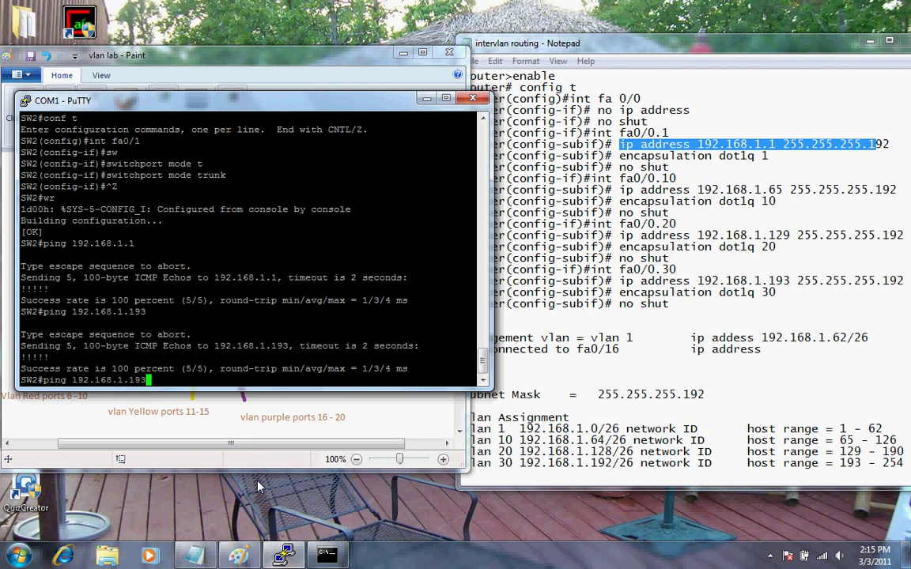
key("BackSpace")
type("4")
key("Return")
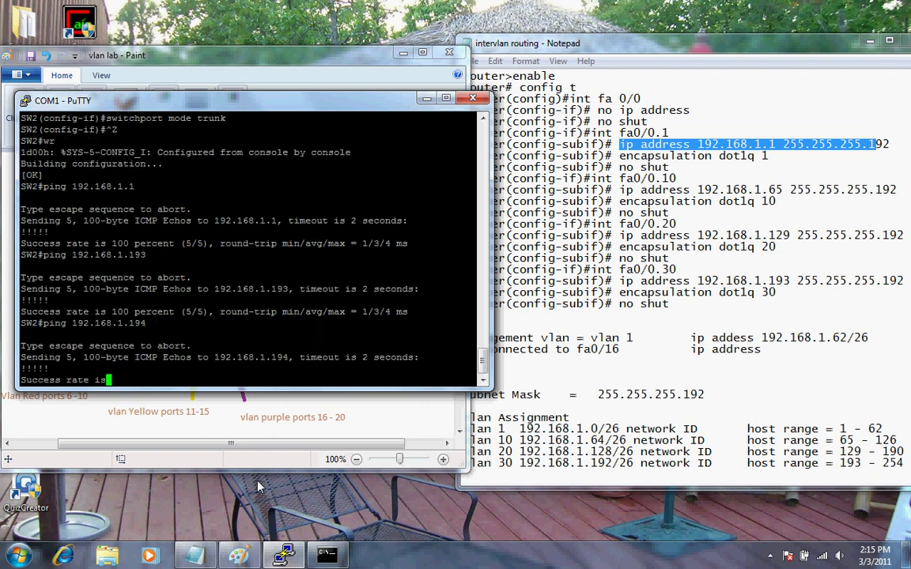
Switch to the Windows command prompt and ping the management address 192.168.1.62 and the VLAN 1 gateway 192.168.1.1.
left_click(426, 99)
left_click(326, 556)
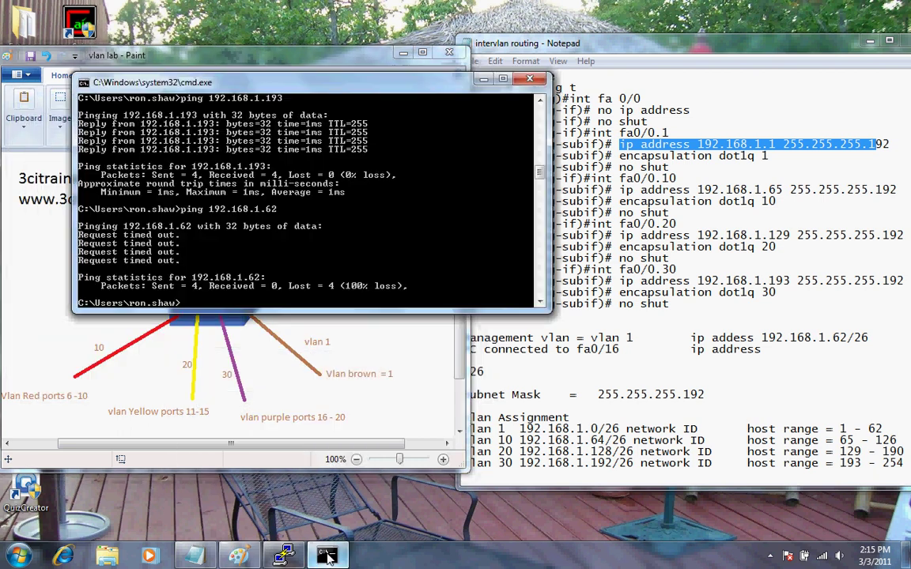
key("Up")
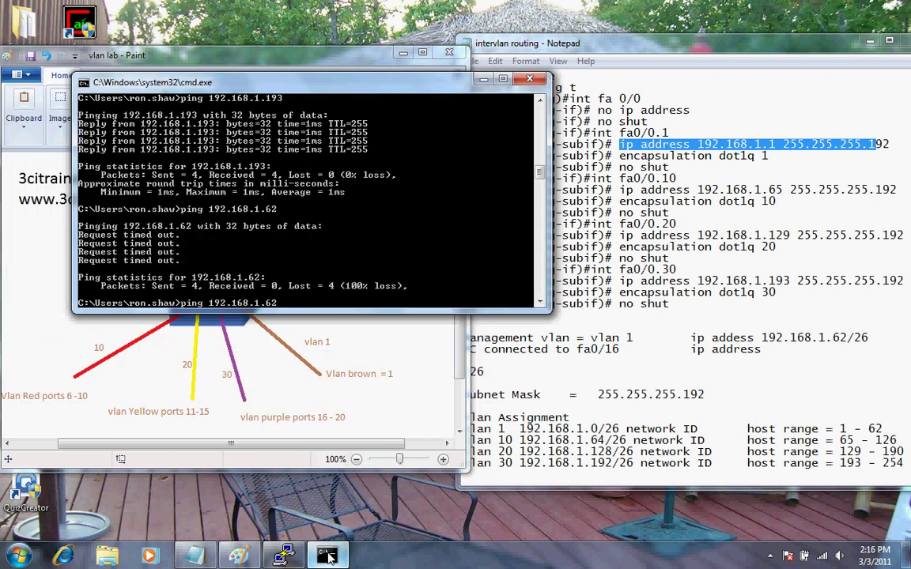
key("Return")
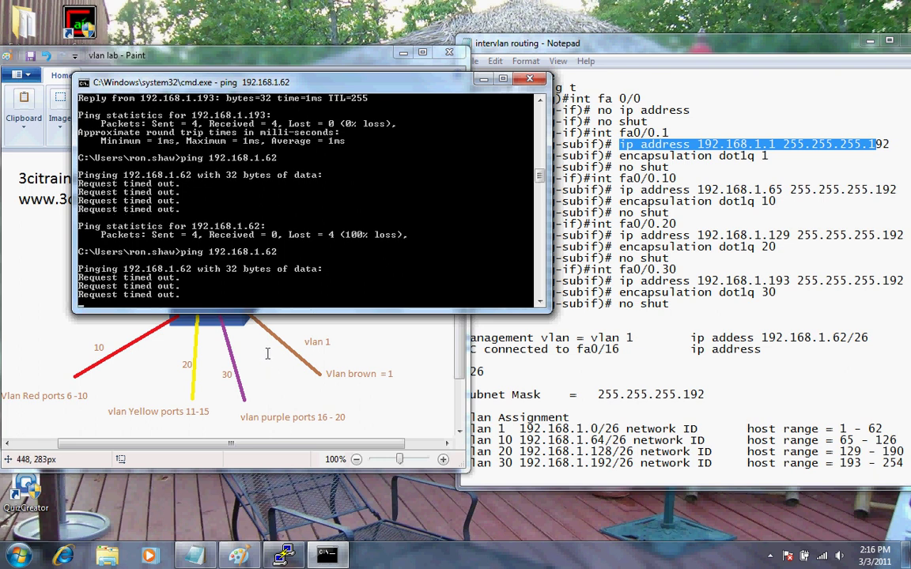
type("ping 192.168.1.")
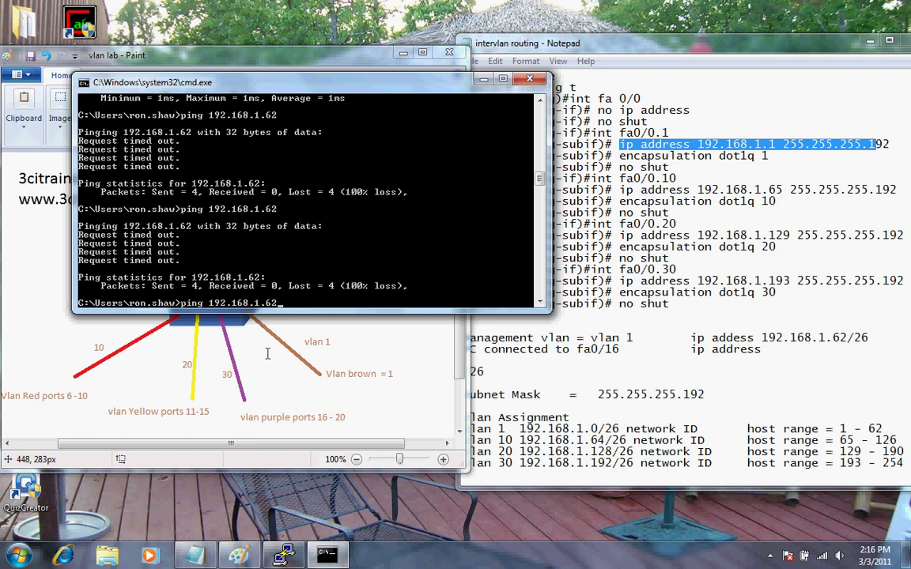
type("1")
key("Return")
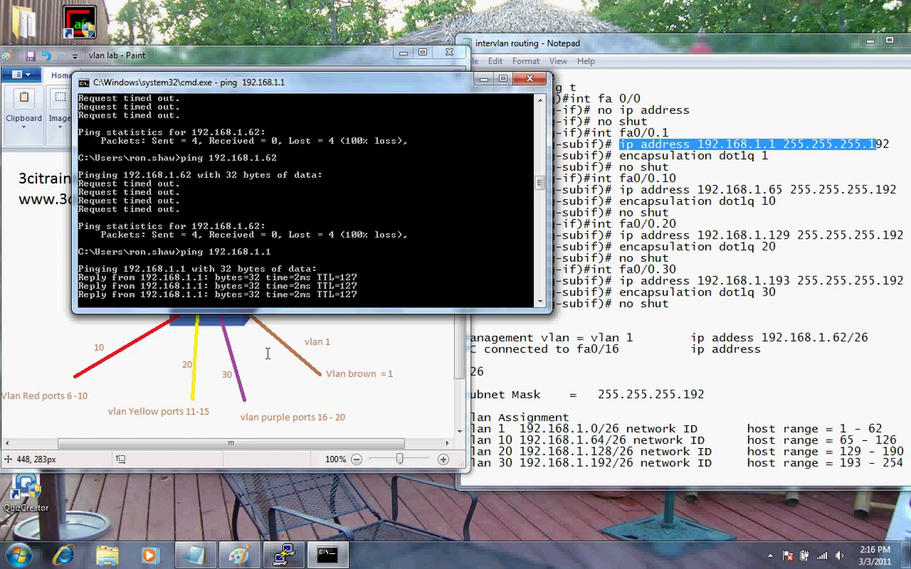
Ping 192.168.1.62 from the PC again, and return to PuTTY to repeat the ping to 192.168.1.194 from SW2.
type("ping 192.168.1.")
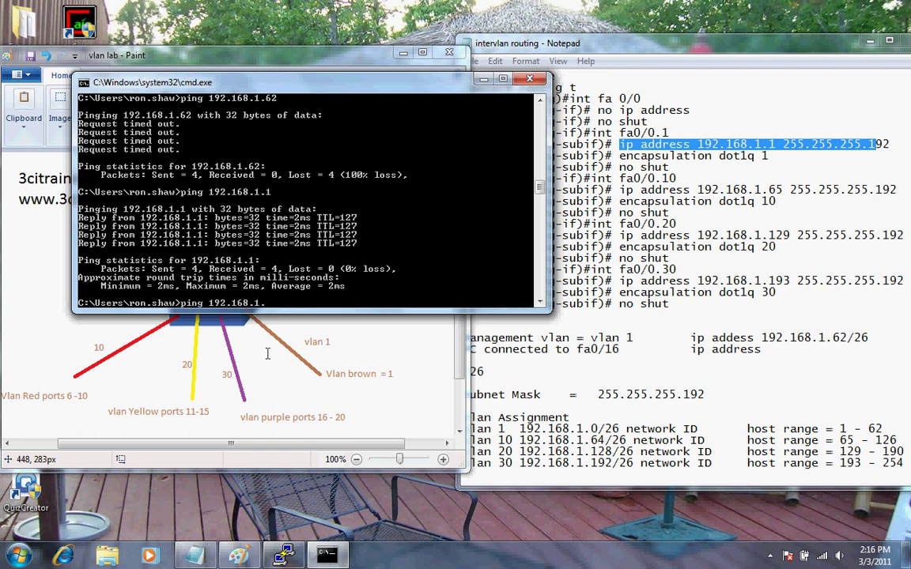
type("62")
key("Return")
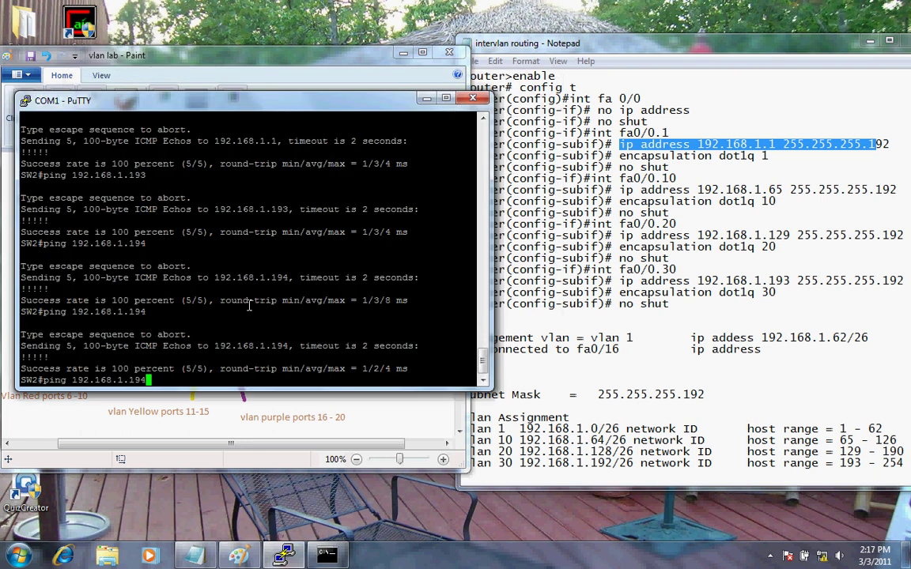
key("Return")
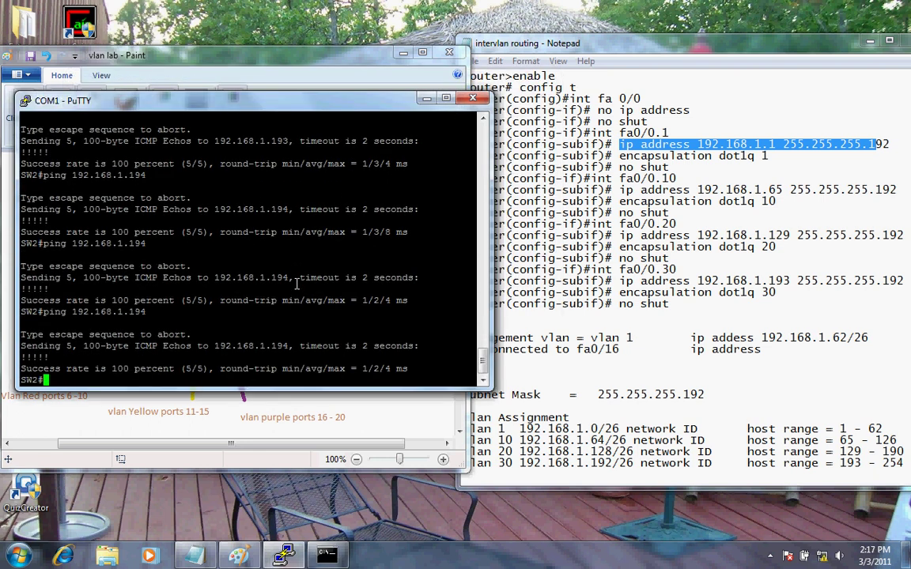
Switch to the Windows command prompt and repeat the ping to the switch's management address 192.168.1.62.
left_click(325, 557)
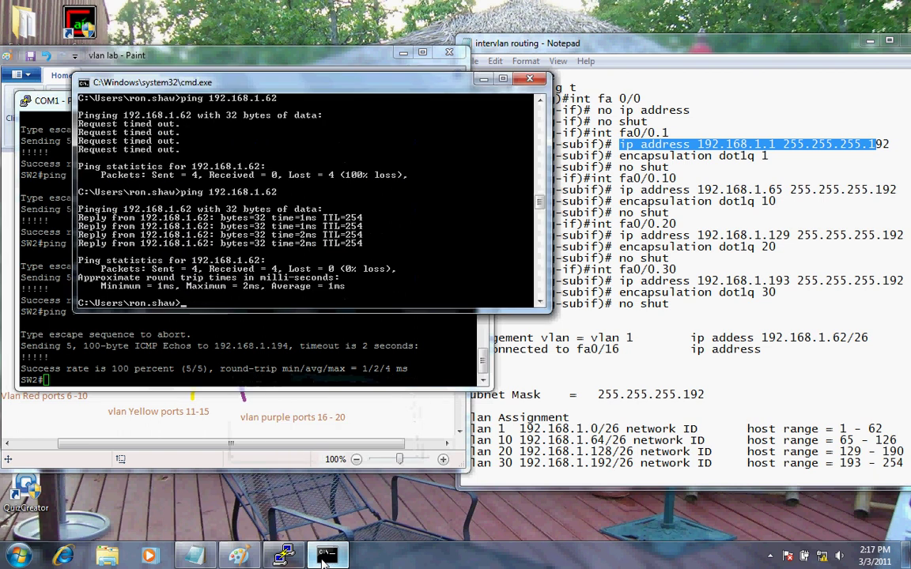
key("Up")
key("Return")
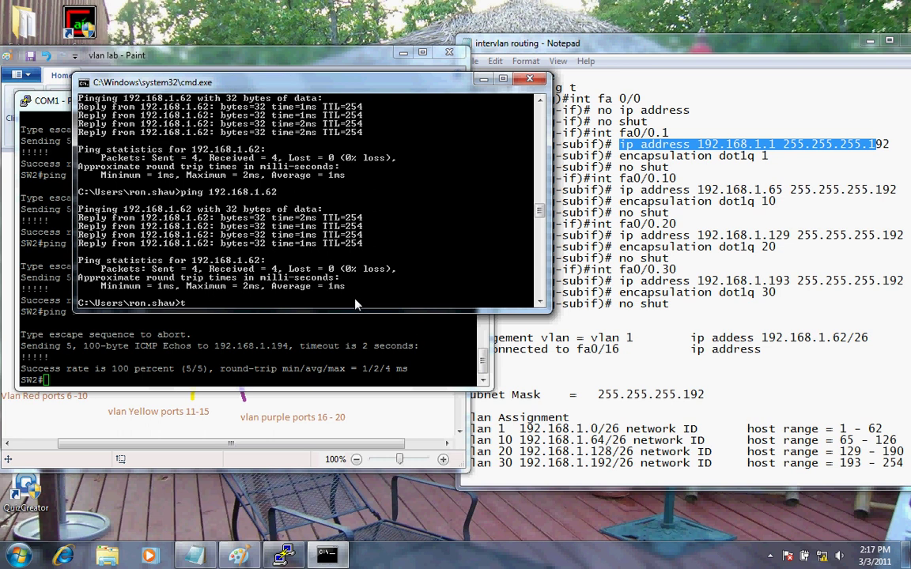
Try to open a telnet session from the PC to the switch at 192.168.1.62, running the command twice.
type("elnet 192.168.1.62")
key("Return")
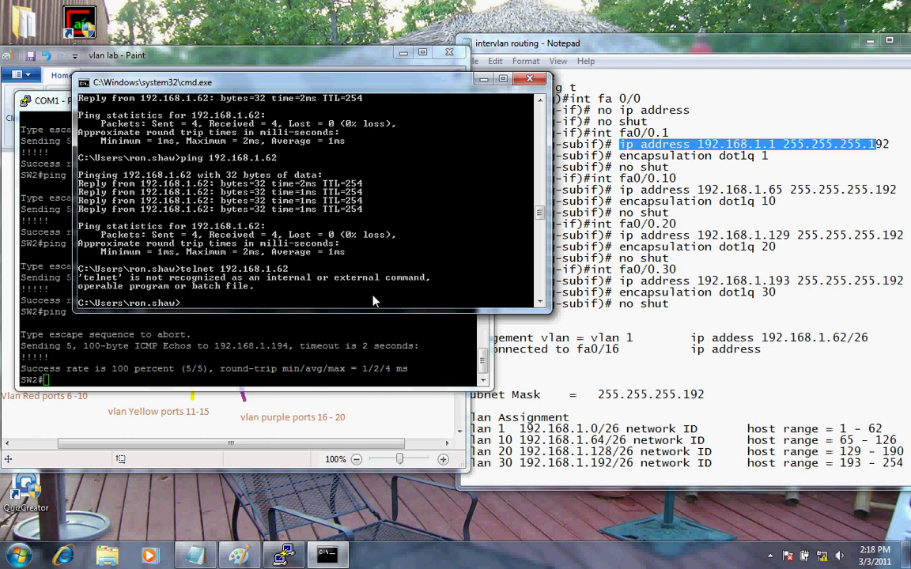
key("Up")
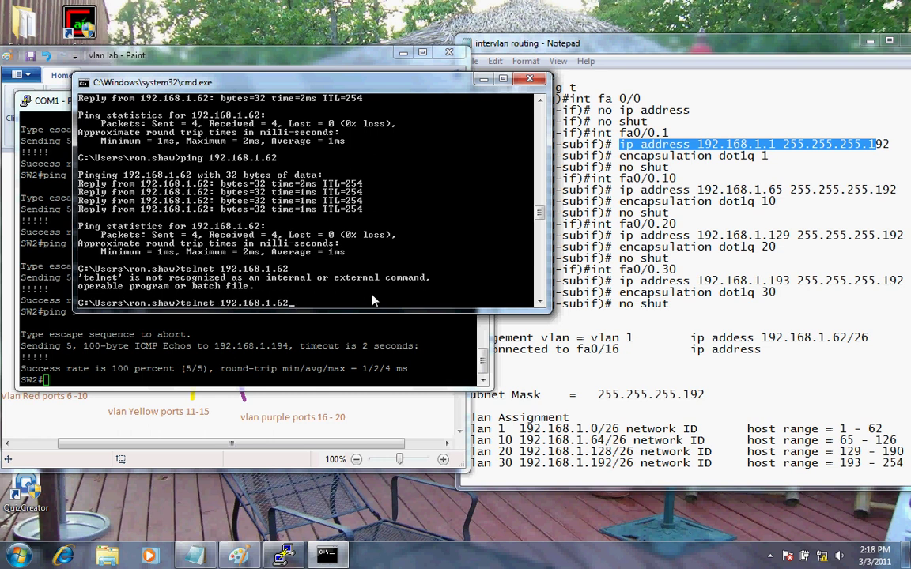
key("Return")
Ping 192.168.1.62 from the PC once more, and bring the VLAN lab diagram in Paint to the front.
key("Up")
key("Up")
key("Up")
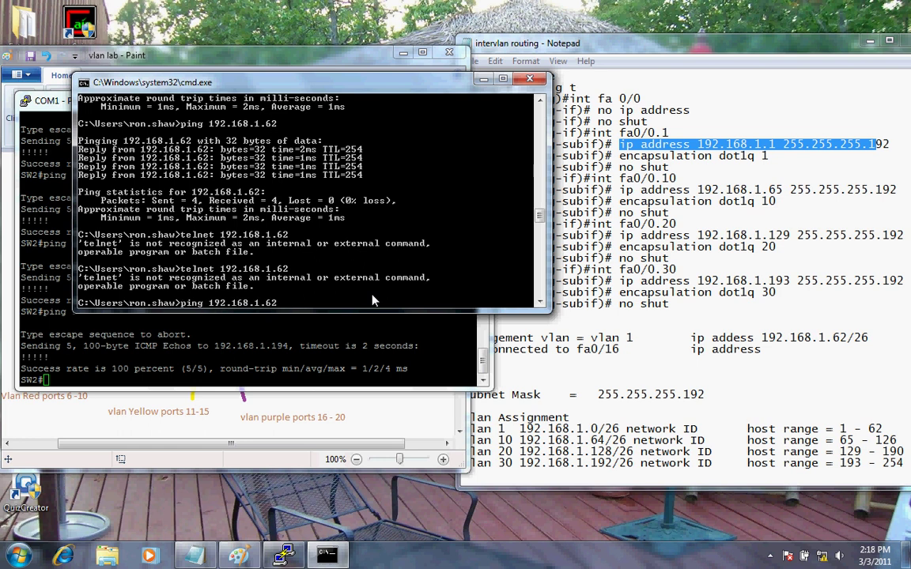
key("Return")
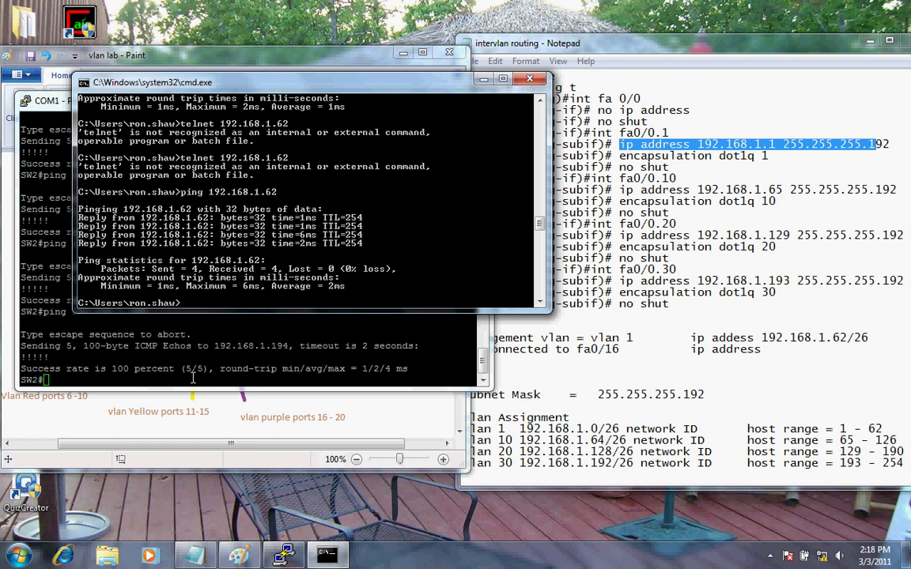
left_click(173, 391)
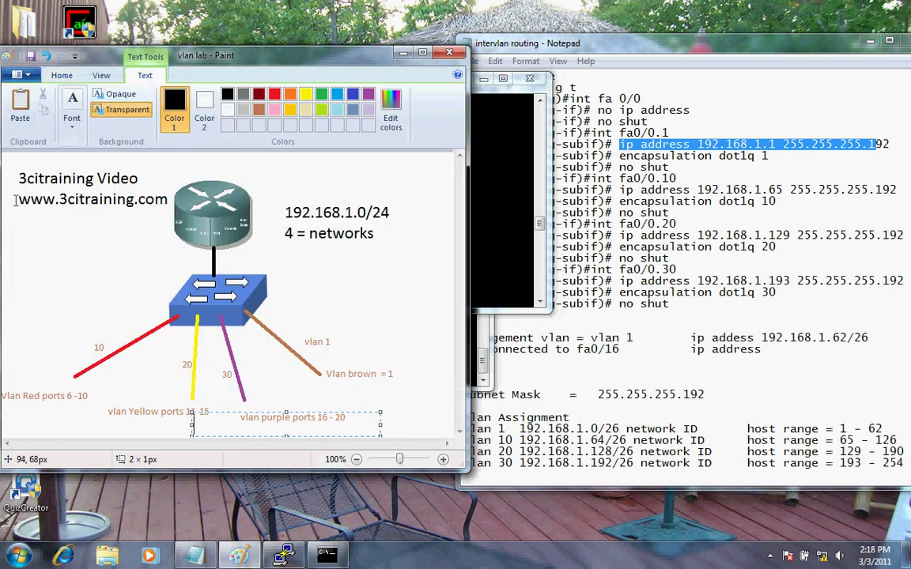